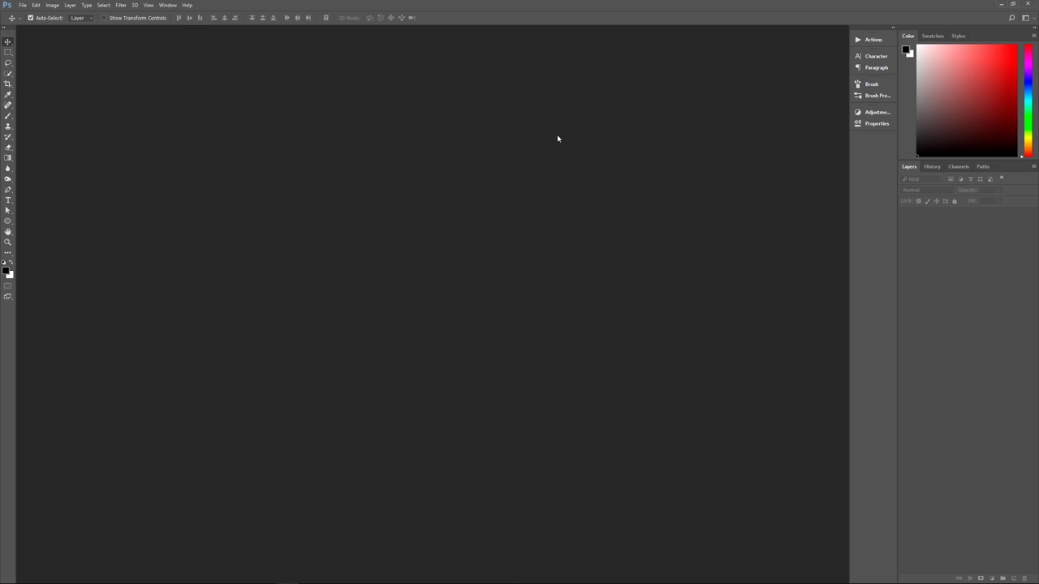
Create a 50 × 50 pixel document named Lego Brick at 150 pixels/inch in RGB Color with a custom 808080 gray background.
{"action": "key", "text": "ctrl+n"}
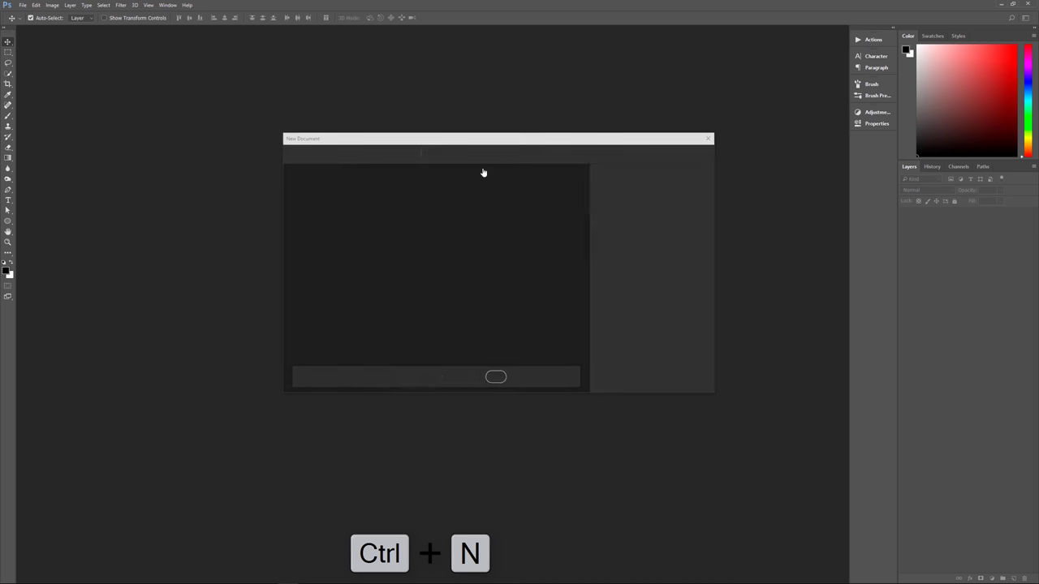
{"action": "left_click", "coordinate": [411, 208]}
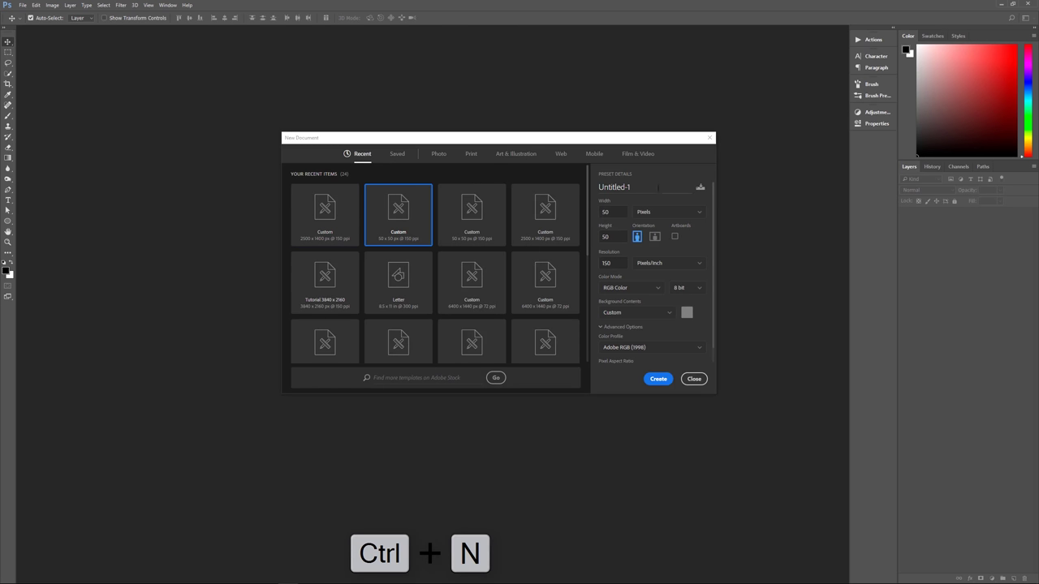
{"action": "type", "text": "Leg"}
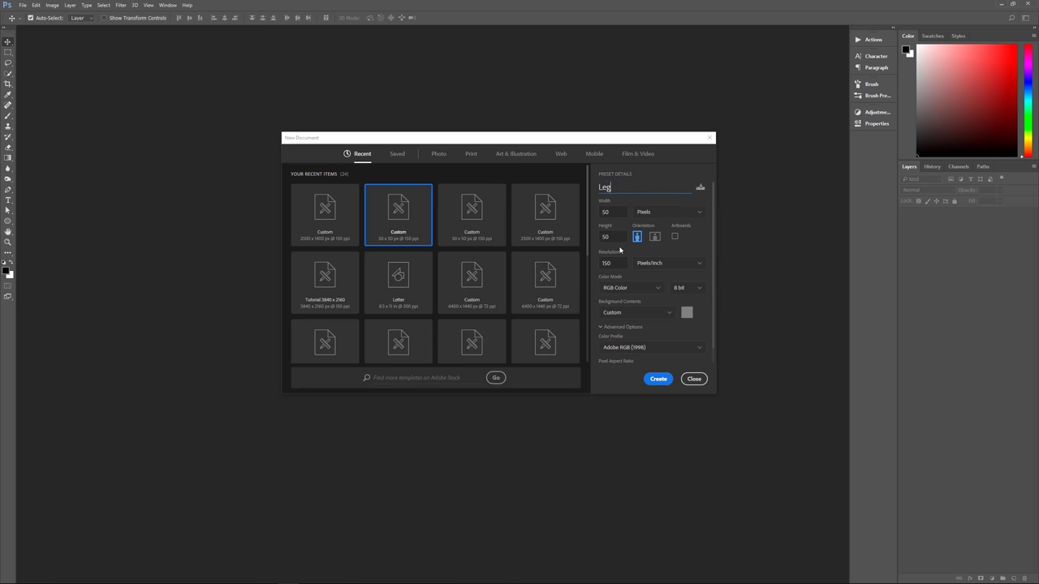
{"action": "type", "text": "o Brick"}
{"action": "double_click", "coordinate": [619, 212]}
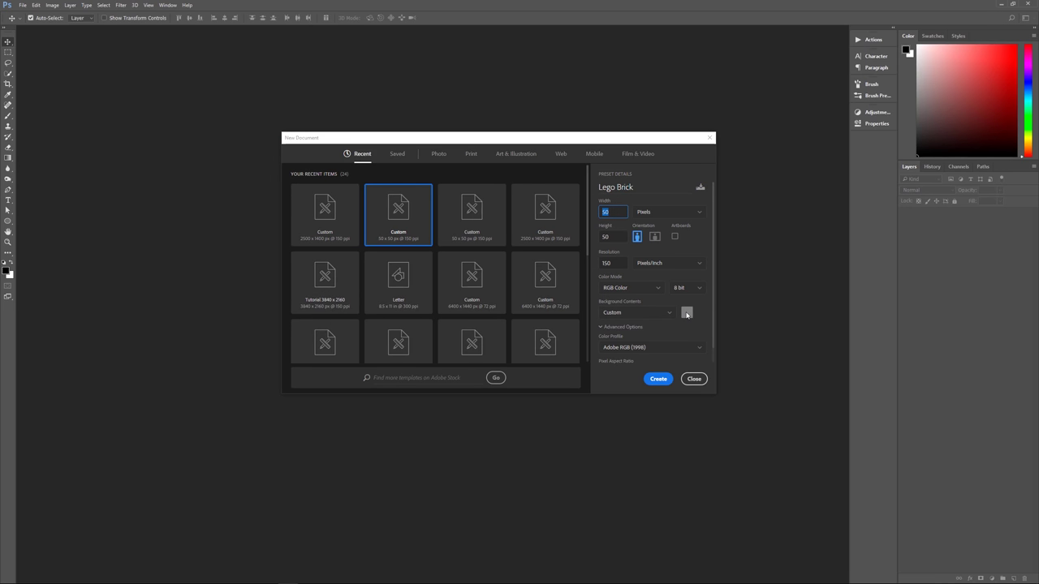
{"action": "left_click", "coordinate": [687, 313]}
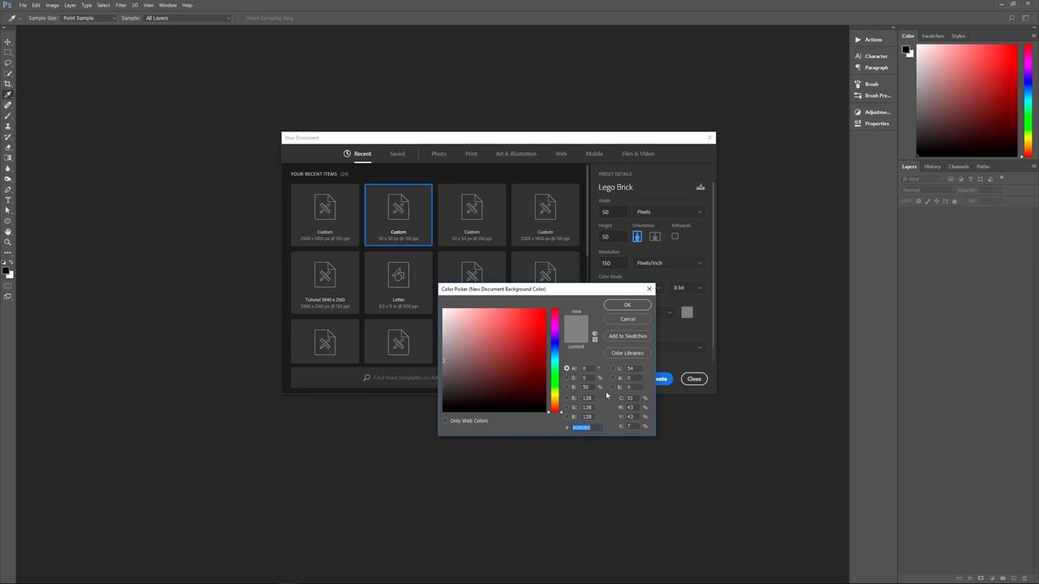
{"action": "left_click", "coordinate": [628, 305]}
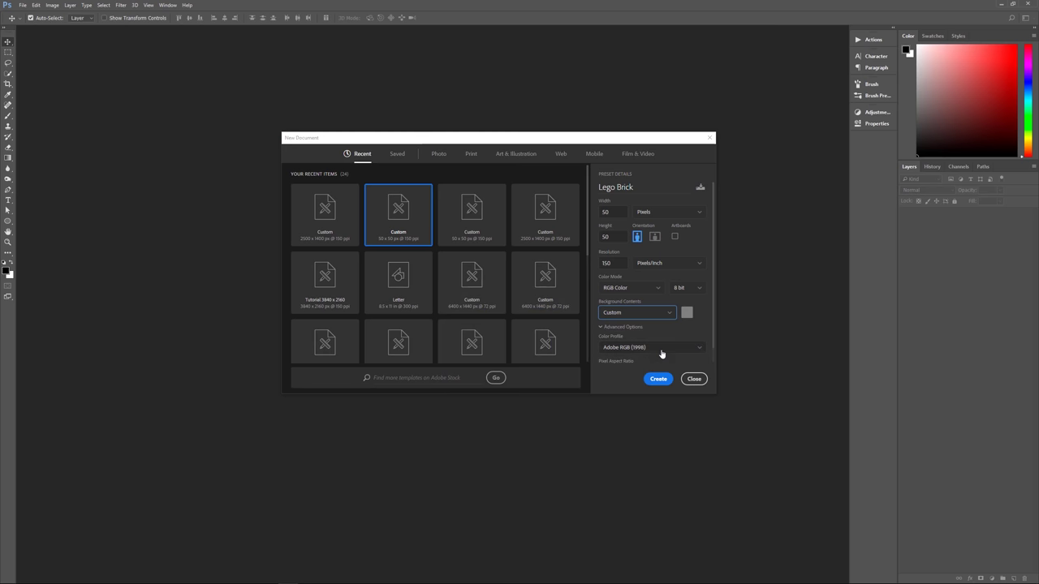
{"action": "scroll", "coordinate": [662, 354], "scroll_direction": "down", "scroll_amount": 1}
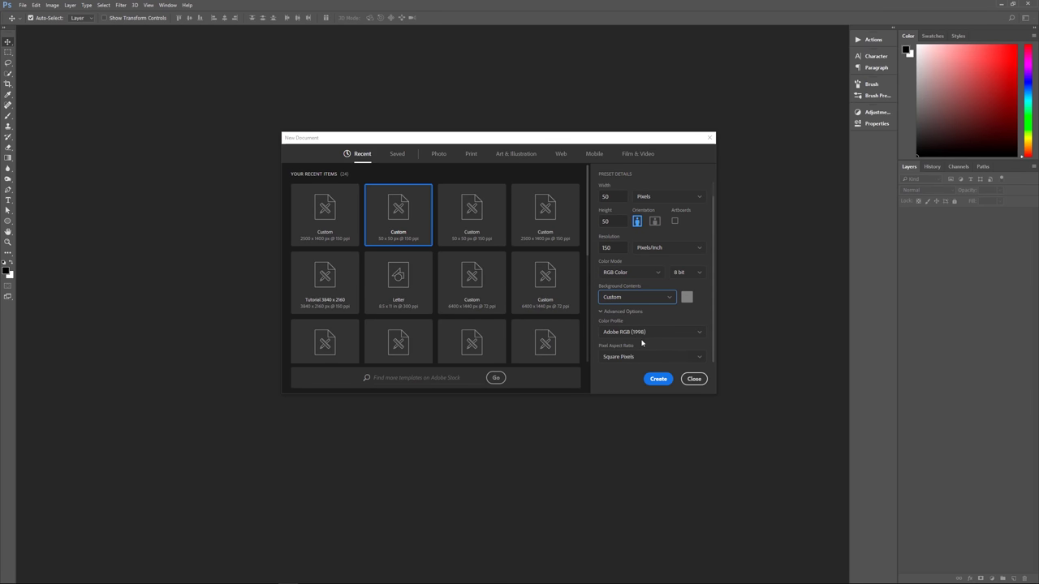
{"action": "left_click", "coordinate": [658, 382]}
{"action": "left_click", "coordinate": [658, 382]}
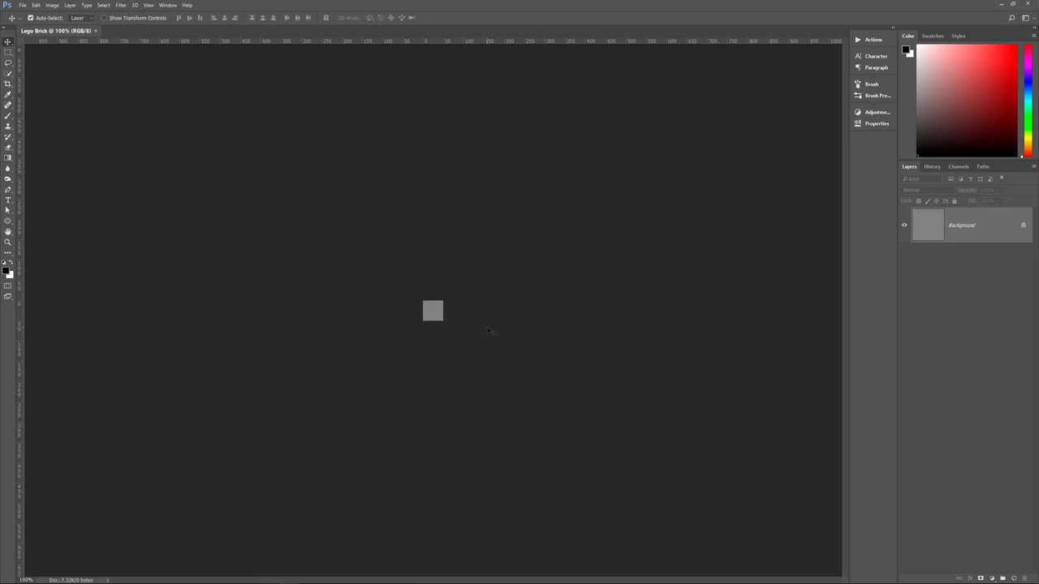
Check that the rulers are enabled around the canvas.
{"action": "scroll", "coordinate": [487, 331], "scroll_direction": "up", "scroll_amount": 10}
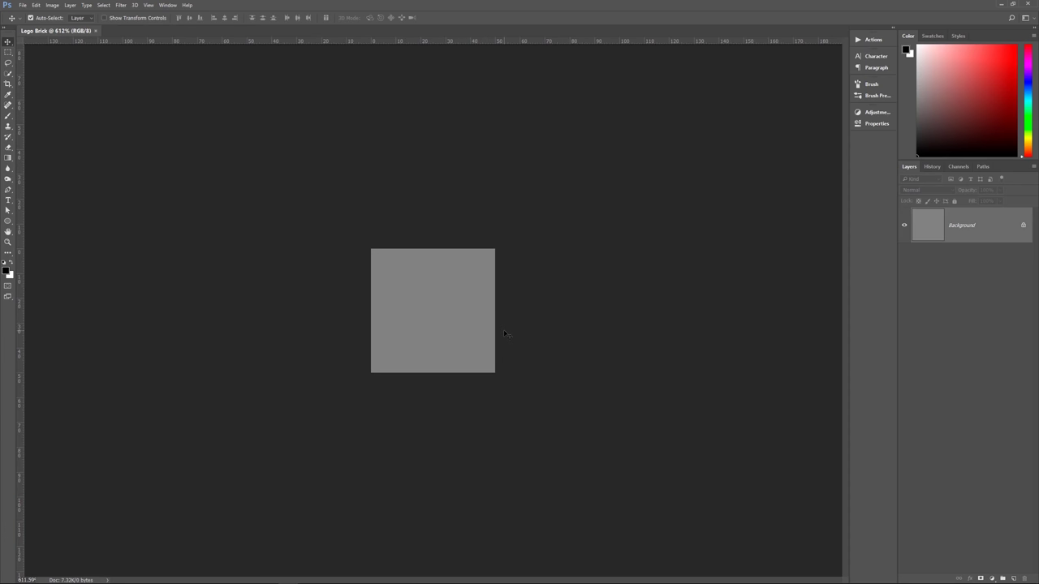
{"action": "scroll", "coordinate": [504, 333], "scroll_direction": "up", "scroll_amount": 1}
{"action": "scroll", "coordinate": [504, 334], "scroll_direction": "up", "scroll_amount": 2}
{"action": "scroll", "coordinate": [504, 335], "scroll_direction": "down", "scroll_amount": 1}
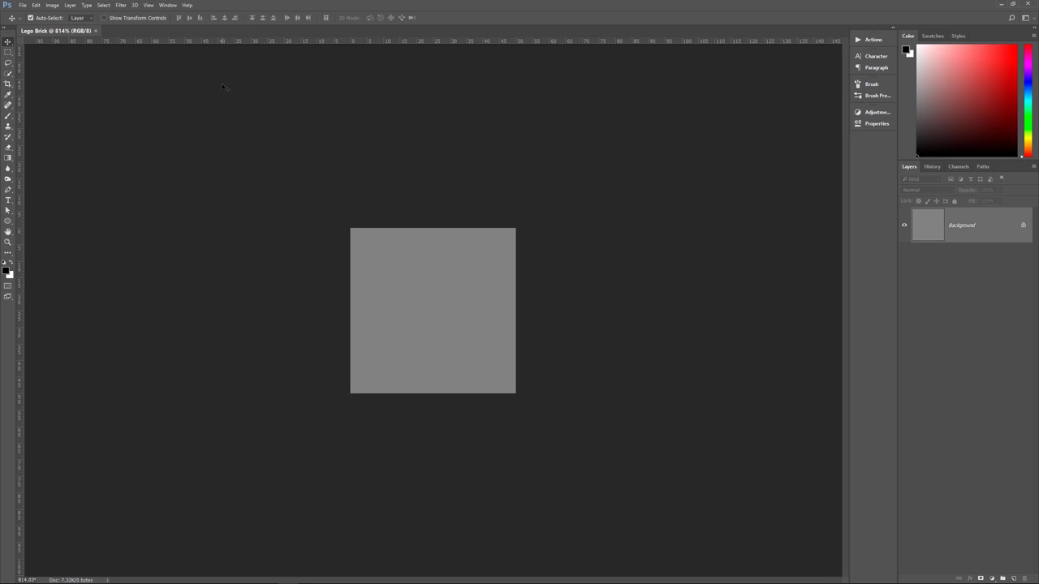
{"action": "key", "text": "r"}
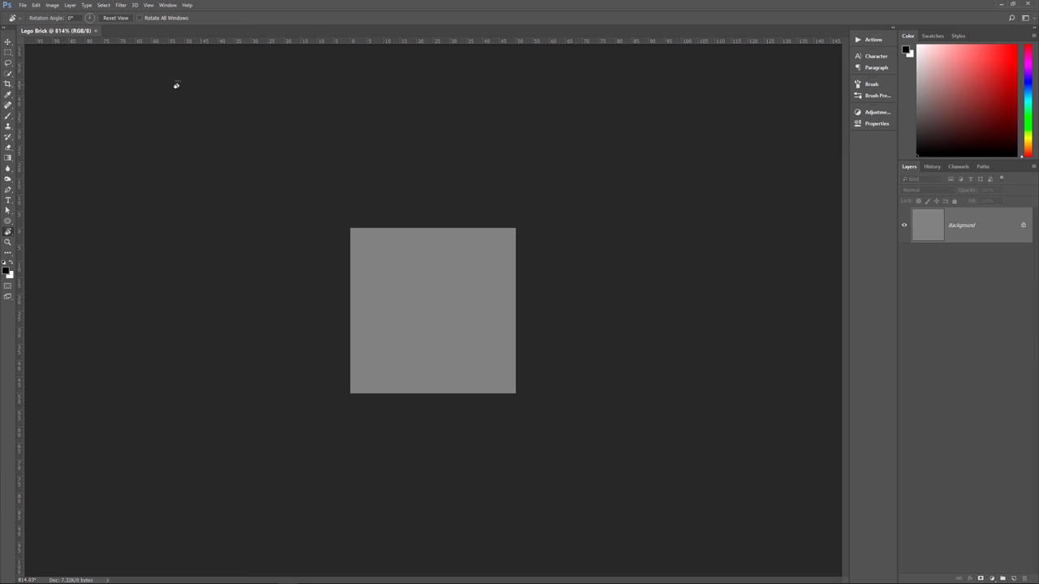
{"action": "left_click", "coordinate": [9, 41]}
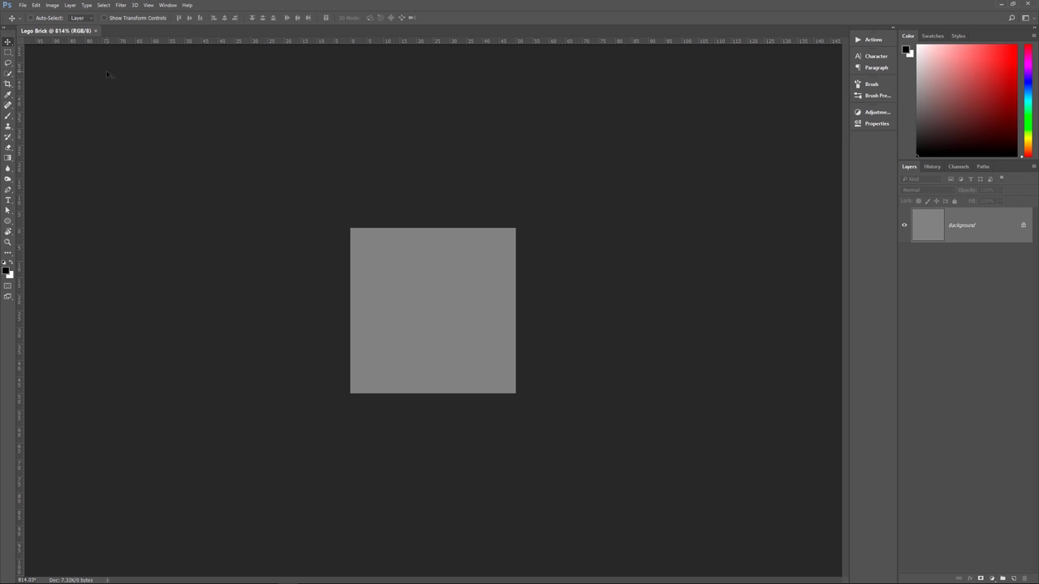
{"action": "key", "text": "ctrl+r"}
{"action": "key", "text": "ctrl+r"}
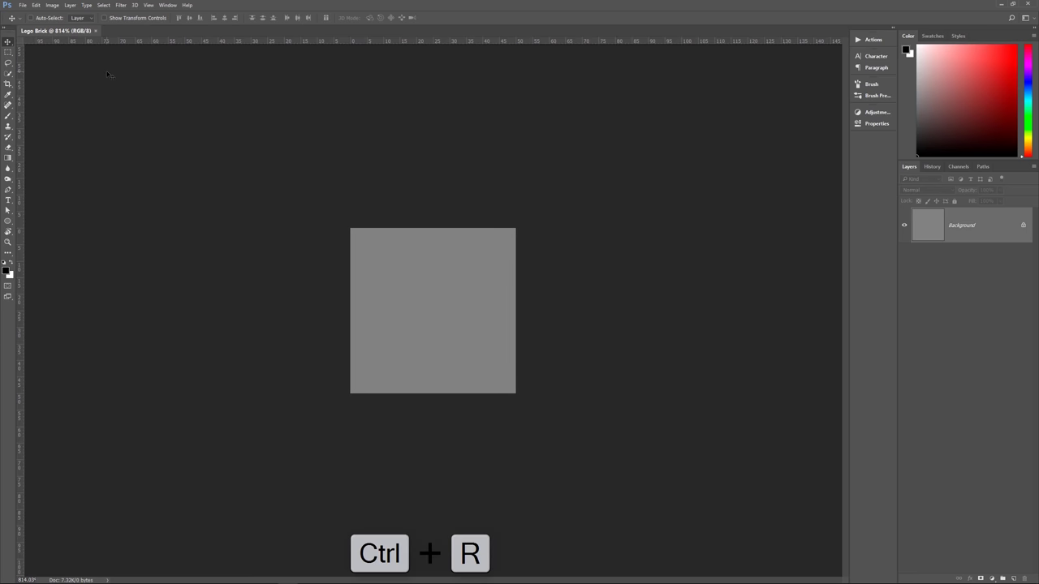
{"action": "key", "text": "ctrl+r"}
{"action": "key", "text": "ctrl+r"}
{"action": "left_click", "coordinate": [148, 5]}
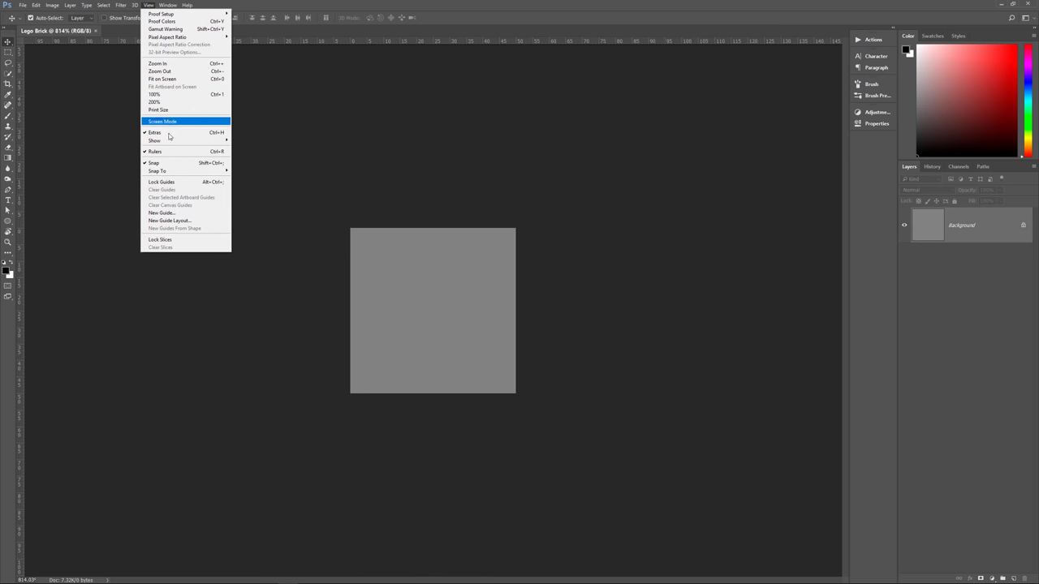
{"action": "mouse_move", "coordinate": [174, 142]}
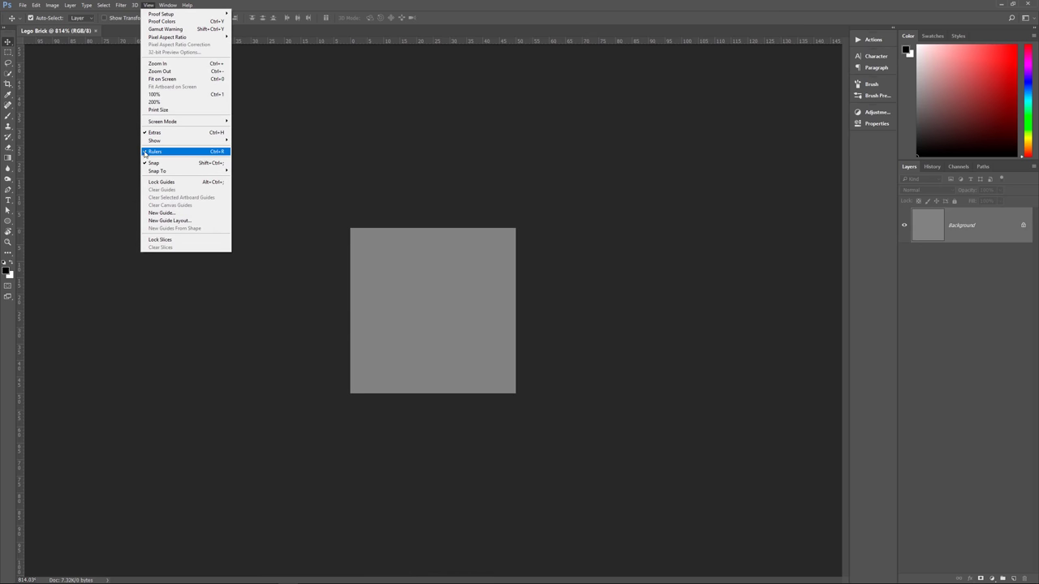
Place one horizontal and one vertical guide crossing at the centre of the canvas.
{"action": "left_click", "coordinate": [436, 44]}
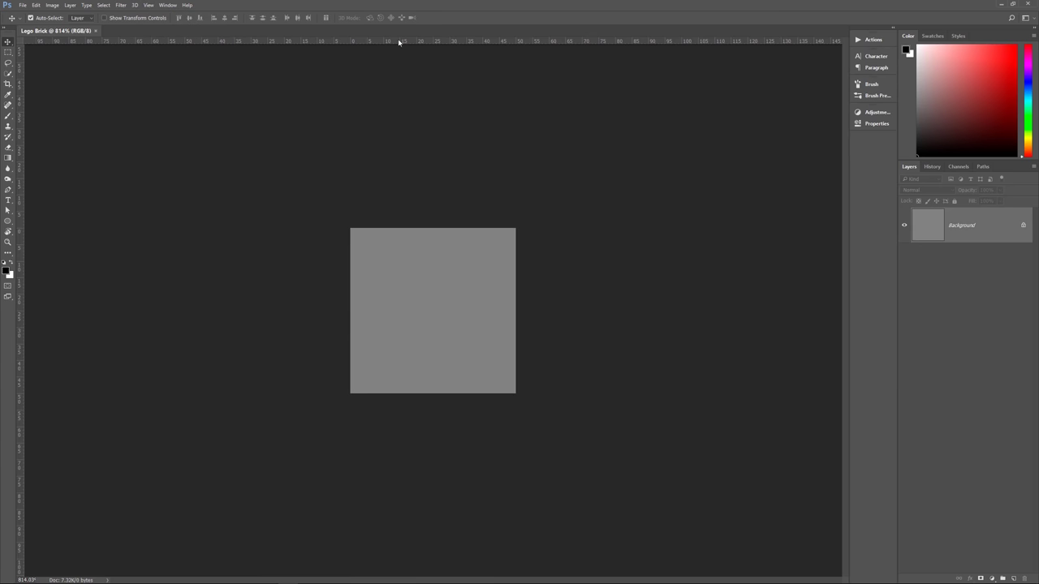
{"action": "left_click_drag", "start_coordinate": [418, 41], "coordinate": [461, 312]}
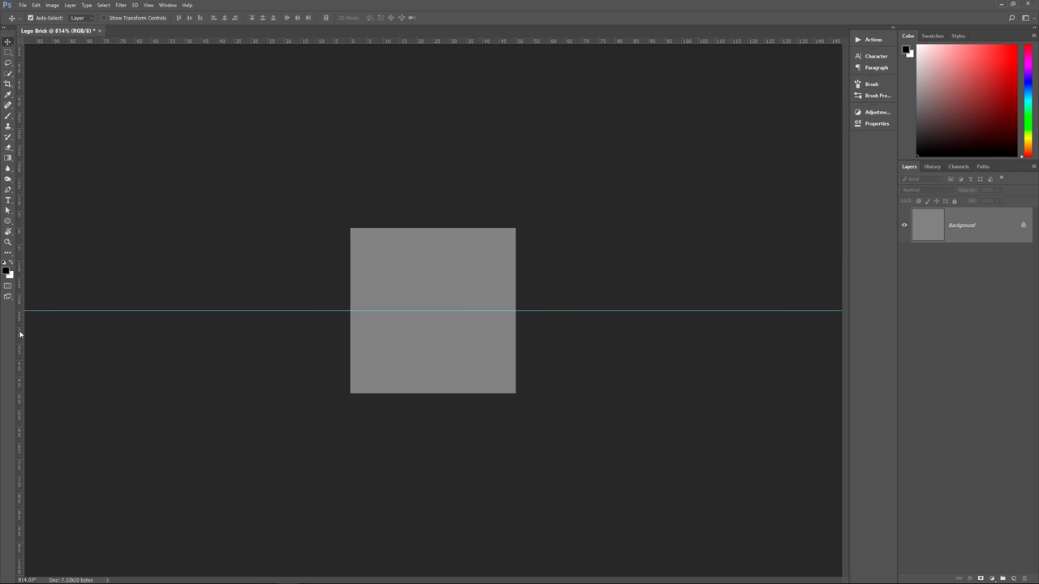
{"action": "left_click_drag", "start_coordinate": [20, 335], "coordinate": [431, 342]}
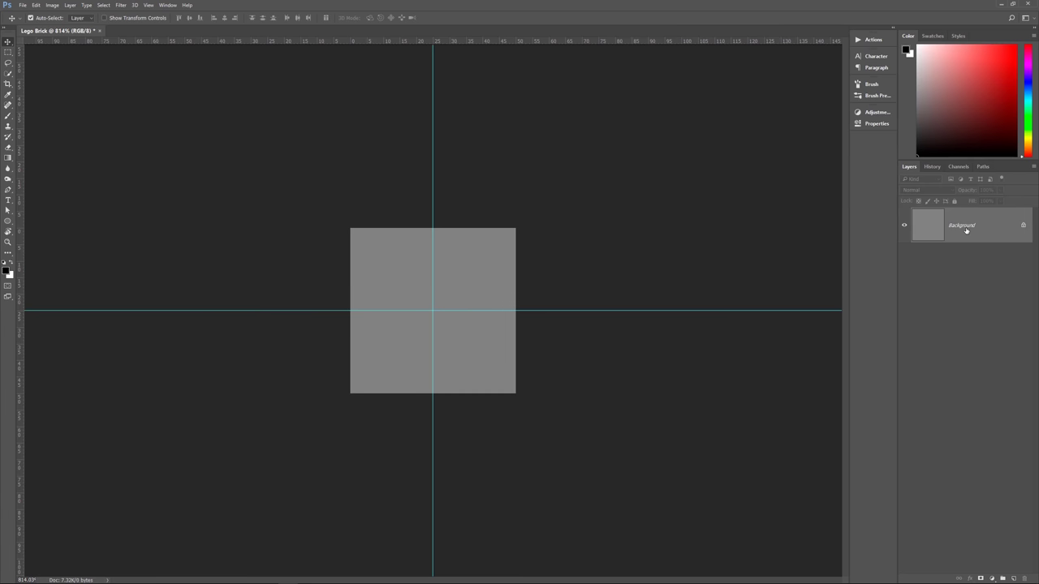
Convert the Background into a regular layer with the default name and add an Inner Bevel Bevel & Emboss effect to it.
{"action": "double_click", "coordinate": [964, 228]}
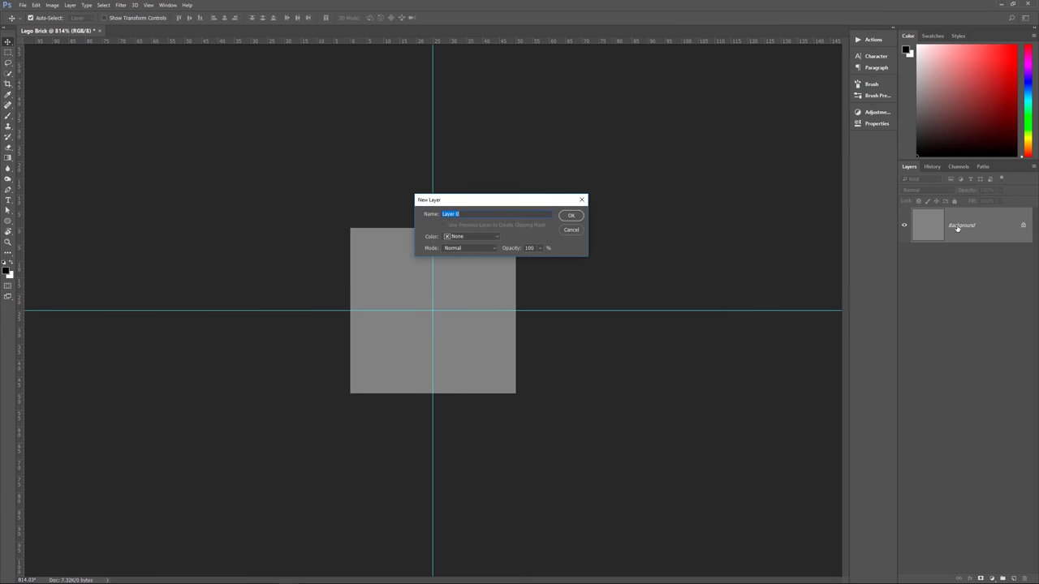
{"action": "left_click", "coordinate": [578, 217]}
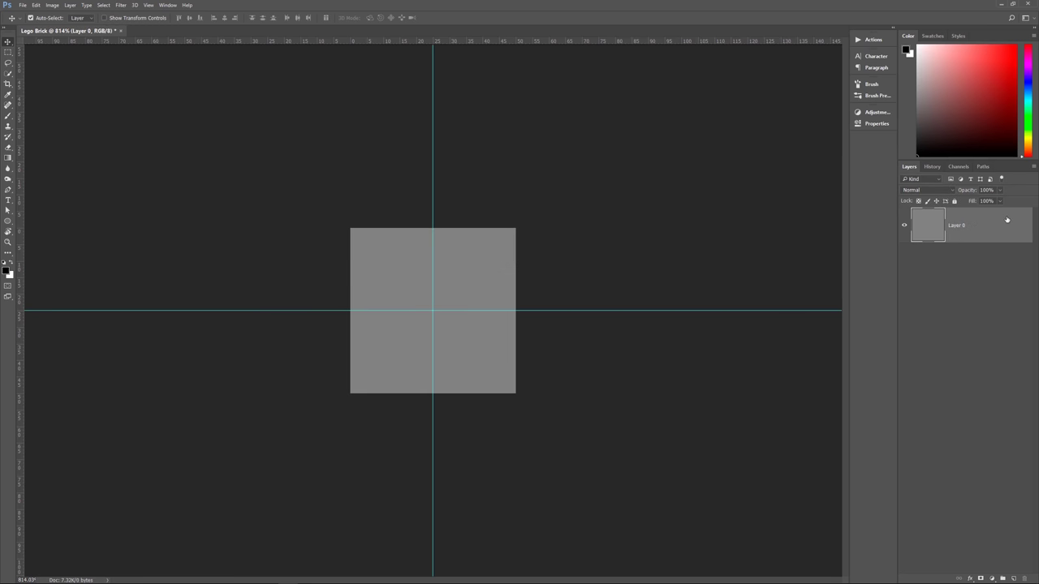
{"action": "left_click", "coordinate": [971, 578]}
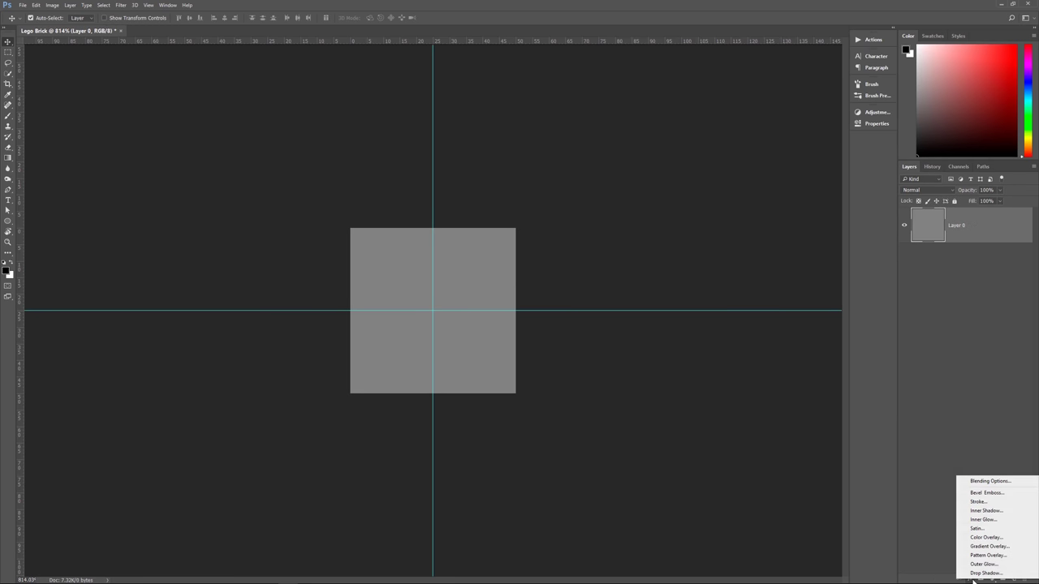
{"action": "left_click", "coordinate": [992, 493]}
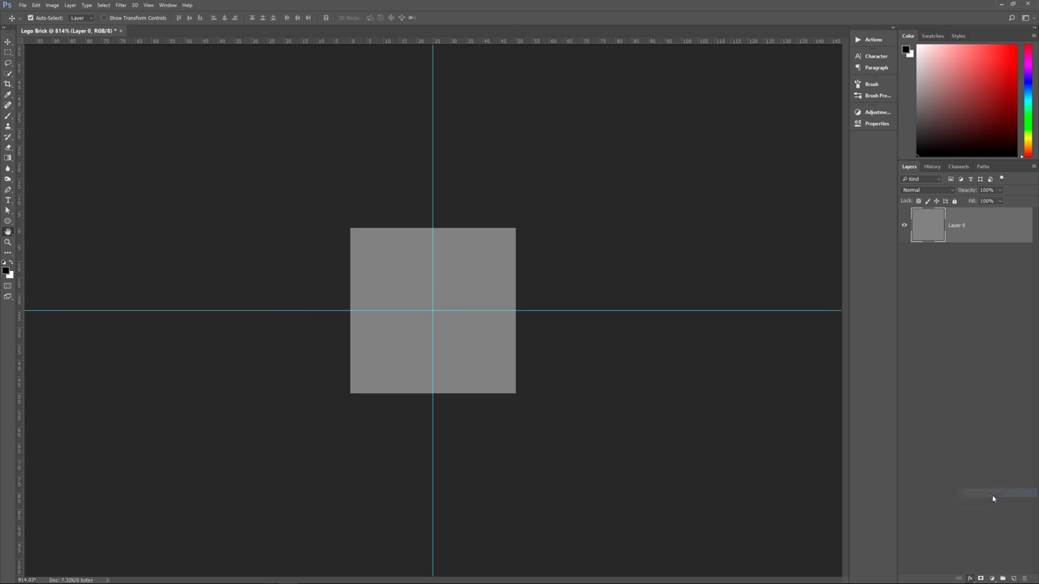
{"action": "left_click_drag", "start_coordinate": [697, 67], "coordinate": [666, 49]}
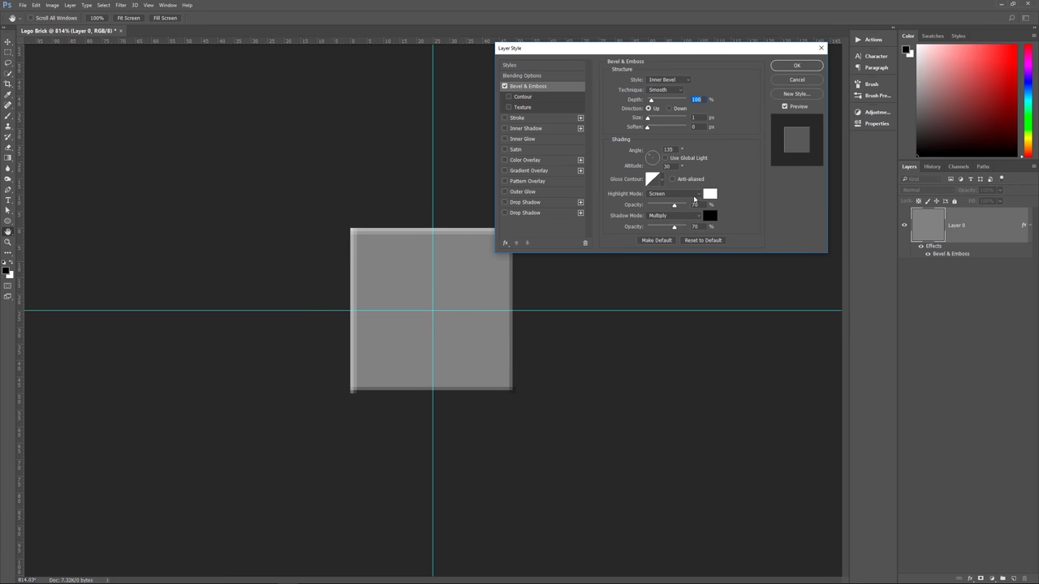
Apply the bevel with a highlight opacity of 45% and a shadow opacity of 30%, and collapse the layer's effects list.
{"action": "left_click", "coordinate": [711, 195]}
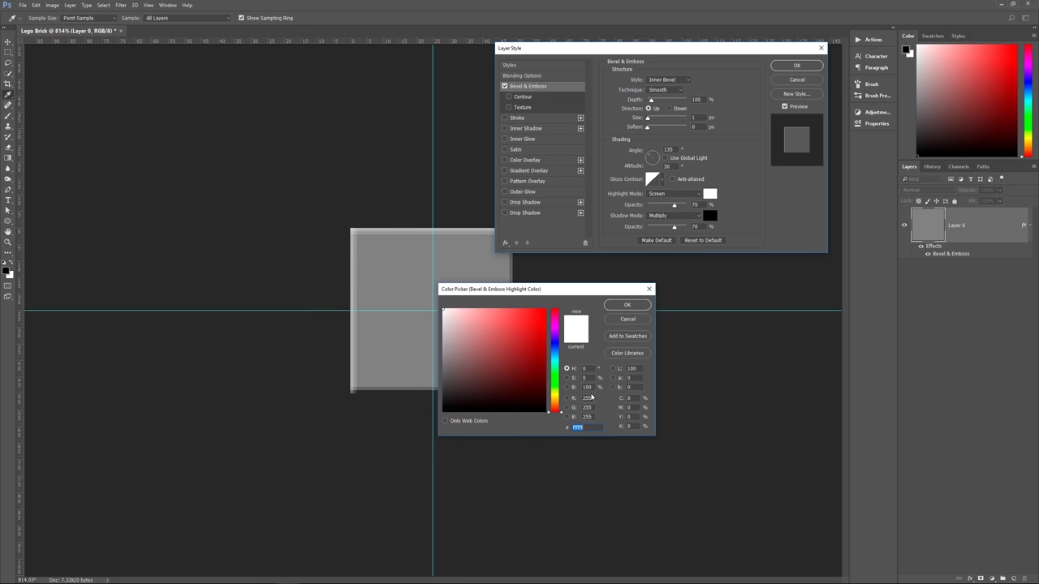
{"action": "left_click", "coordinate": [625, 320]}
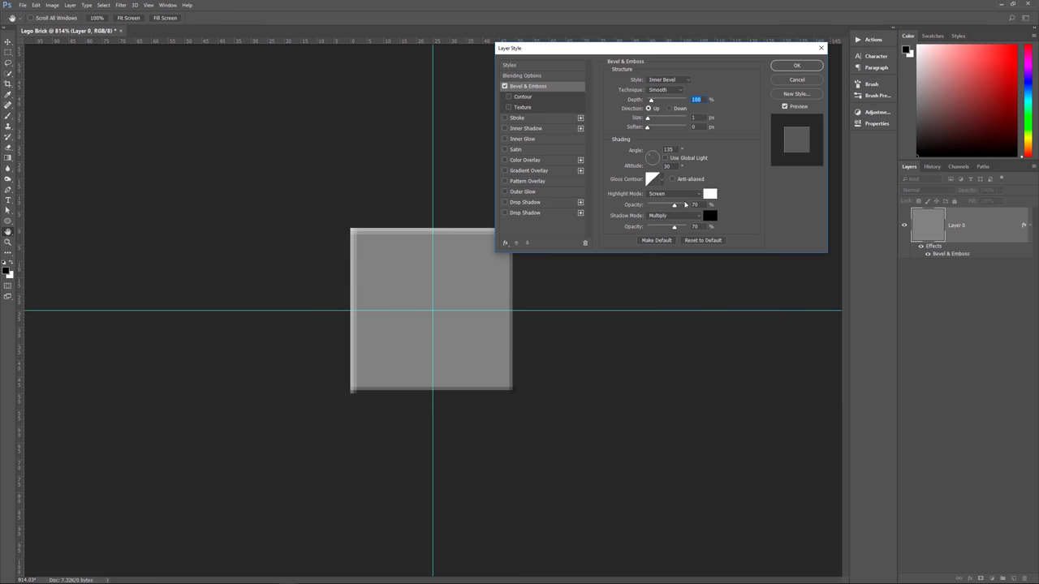
{"action": "left_click", "coordinate": [695, 204]}
{"action": "type", "text": "45"}
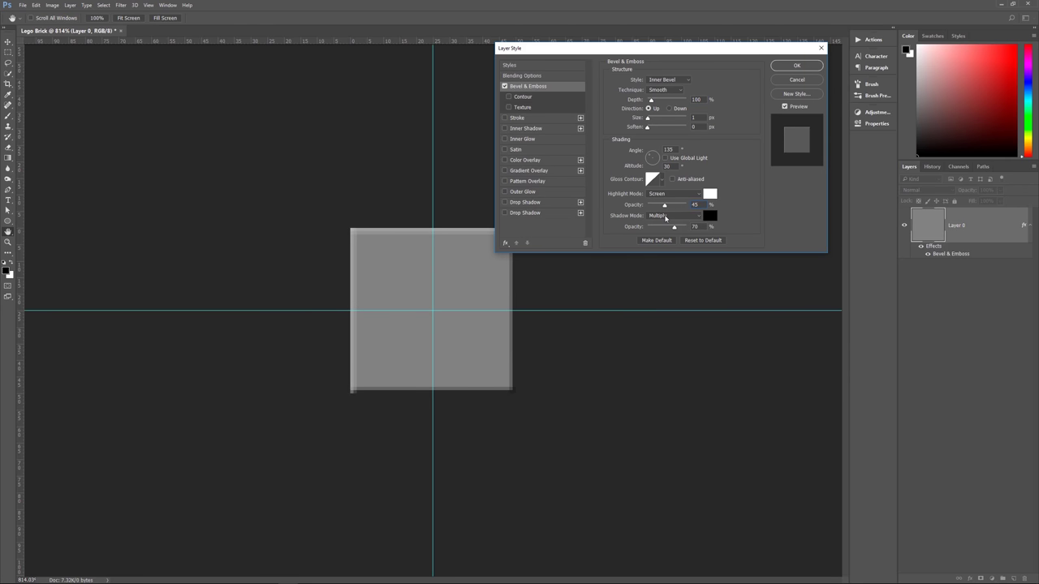
{"action": "left_click", "coordinate": [710, 216]}
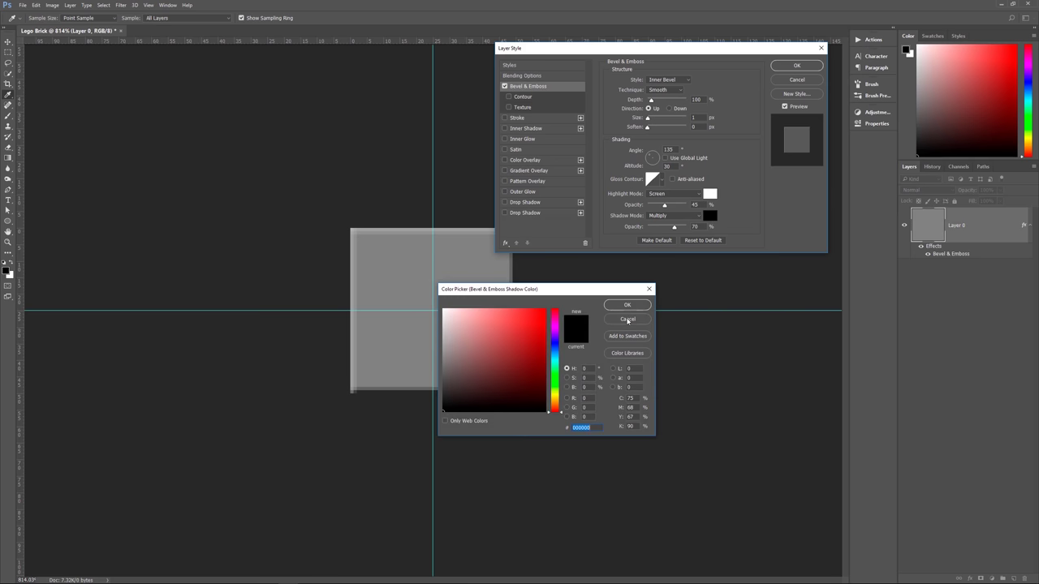
{"action": "left_click", "coordinate": [628, 319]}
{"action": "left_click", "coordinate": [695, 226]}
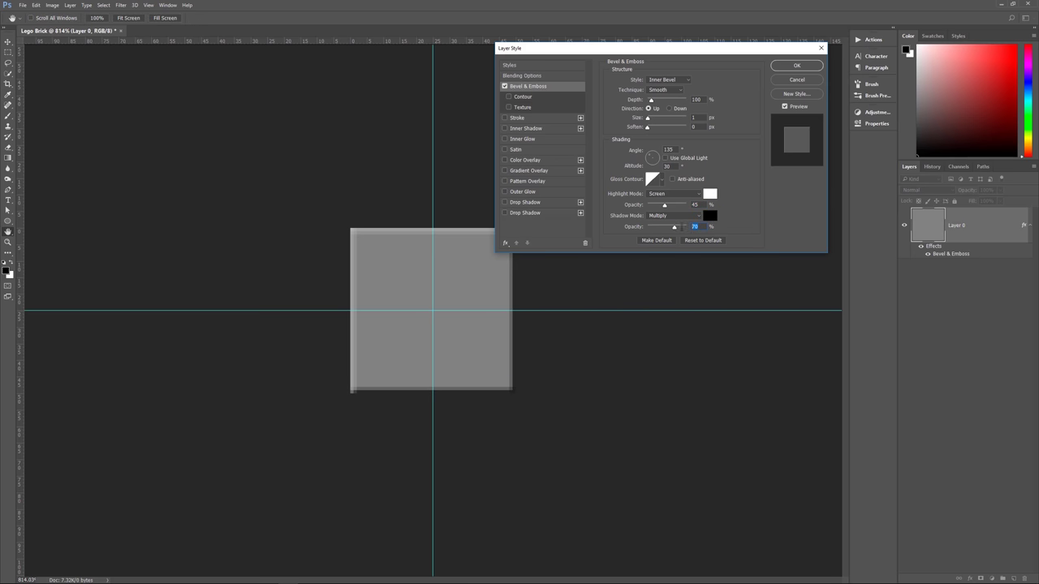
{"action": "type", "text": "30"}
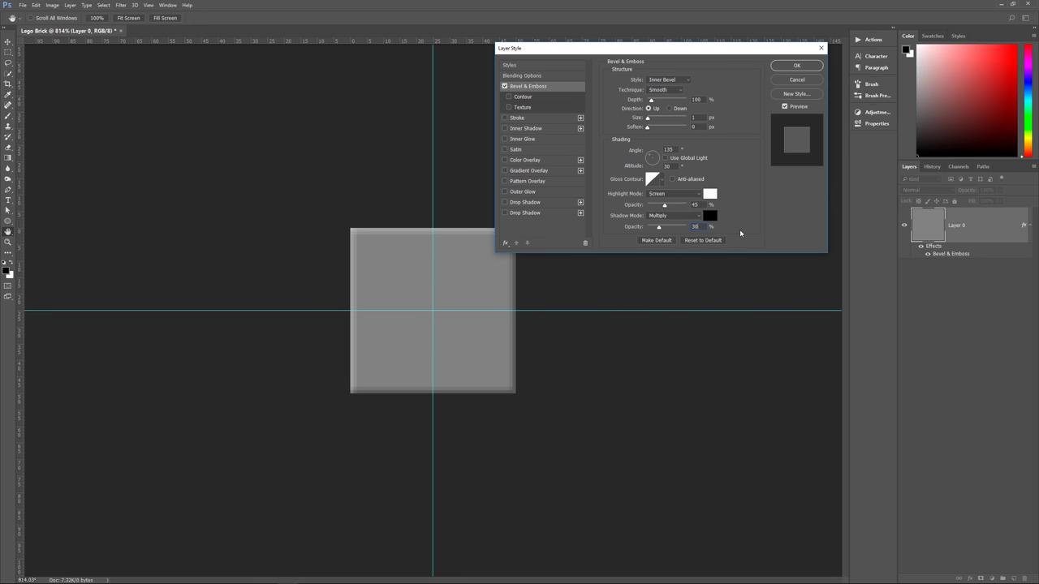
{"action": "left_click", "coordinate": [794, 67]}
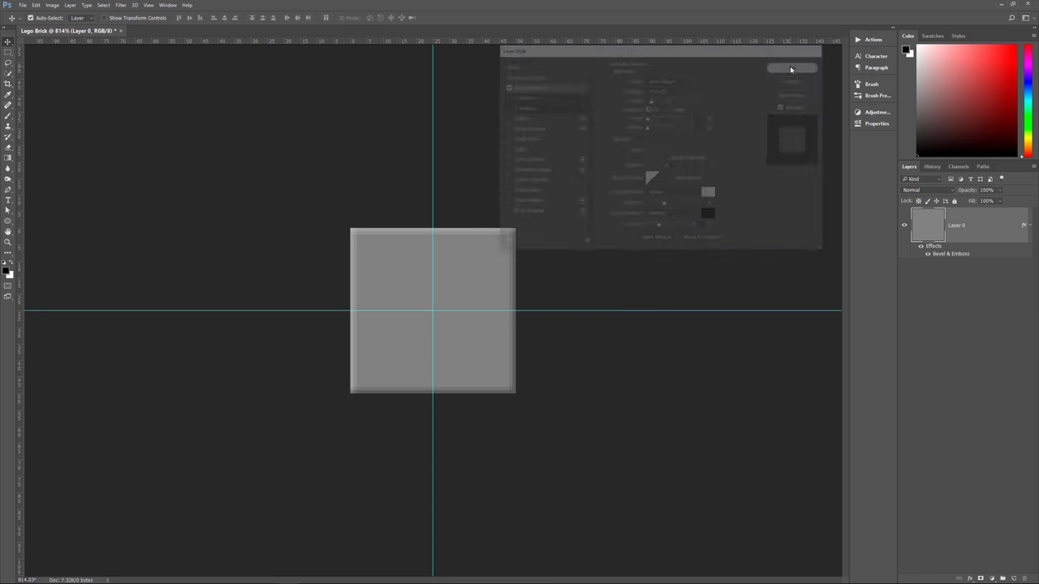
{"action": "left_click", "coordinate": [1031, 227]}
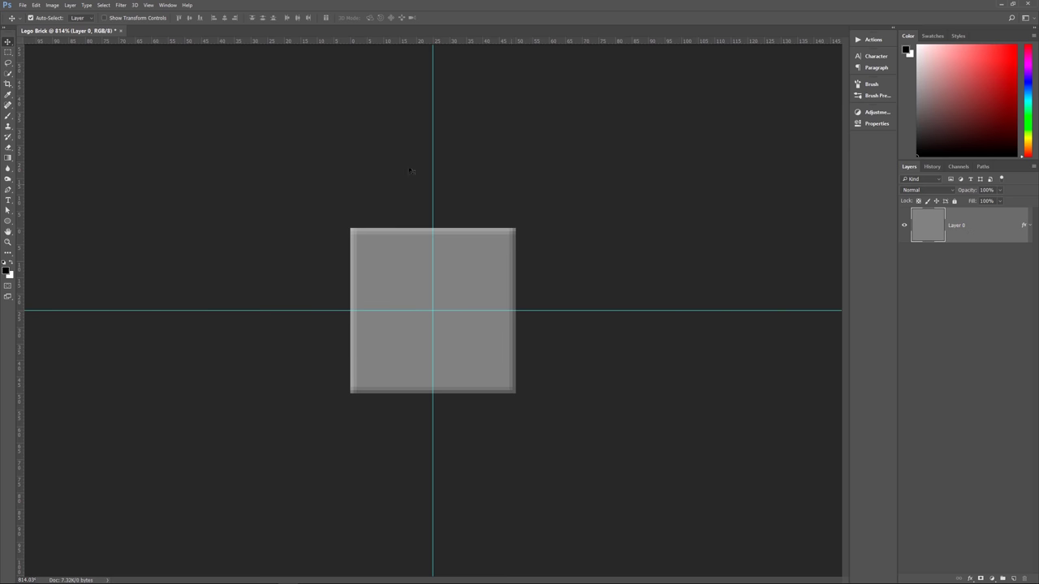
Create a 35 × 35 px black ellipse shape, drawn from center, with the Ellipse Tool over the gray tile.
{"action": "key", "text": "u"}
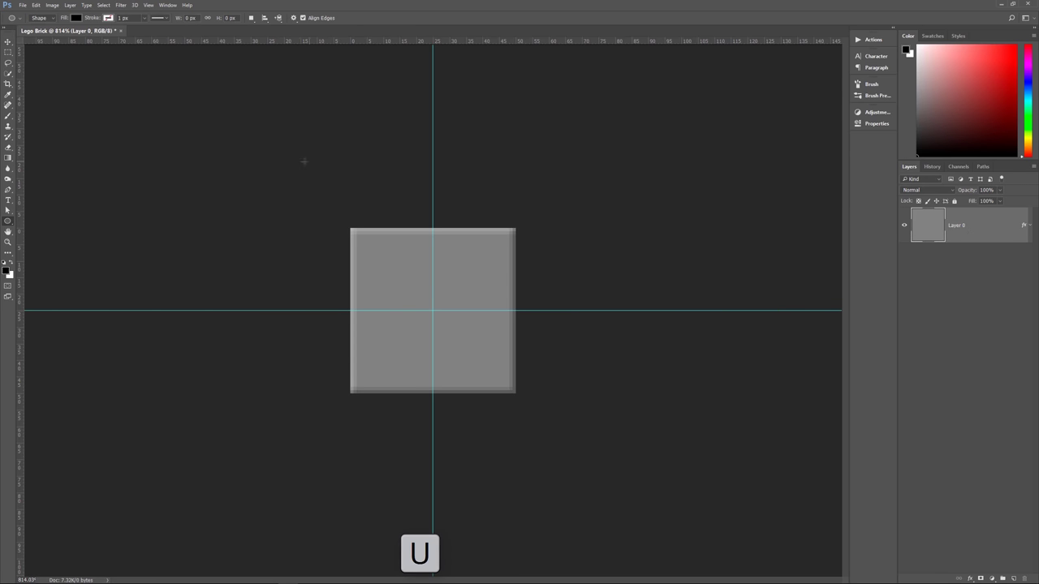
{"action": "key", "text": "shift+u"}
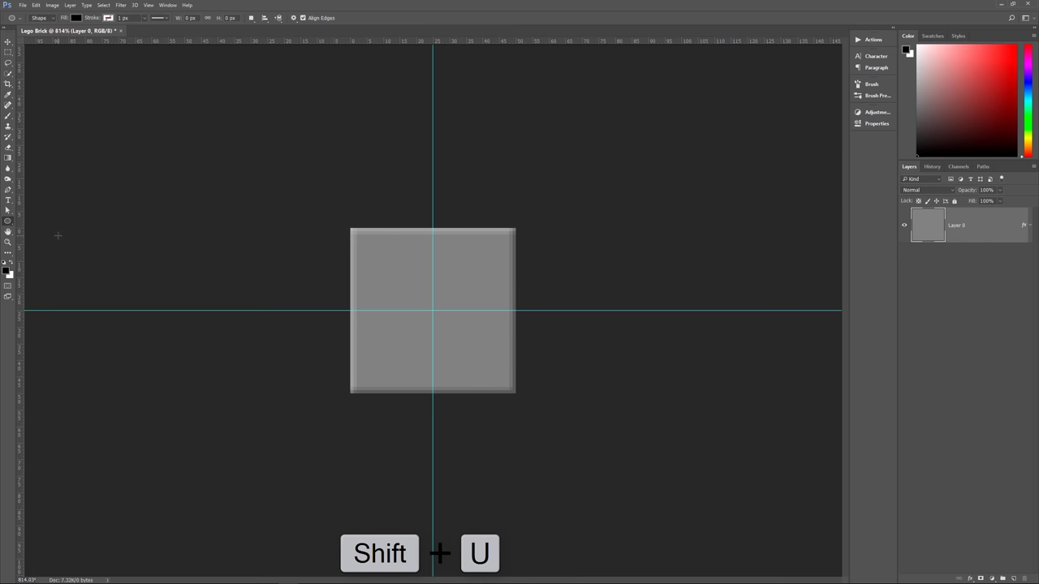
{"action": "key", "text": "shift+u"}
{"action": "key", "text": "shift+u"}
{"action": "key", "text": "shift+u"}
{"action": "key", "text": "shift+u"}
{"action": "key", "text": "shift+u"}
{"action": "key", "text": "shift+u"}
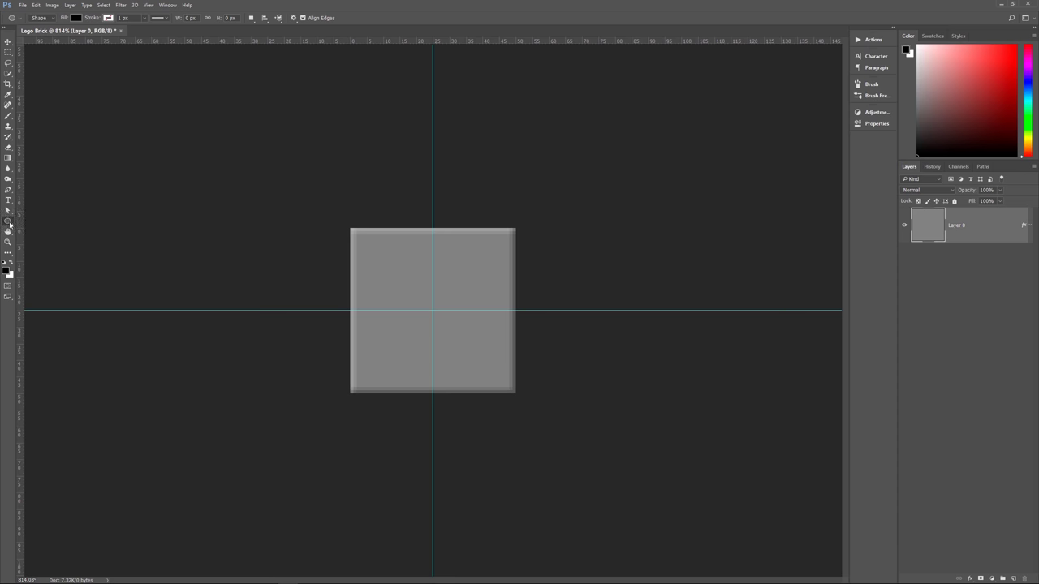
{"action": "right_click", "coordinate": [9, 223]}
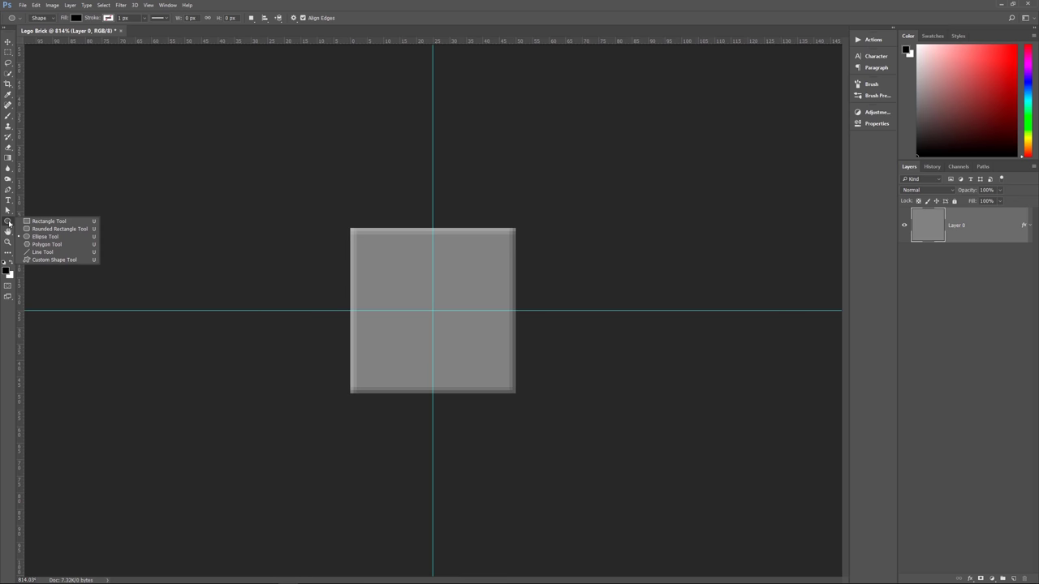
{"action": "left_click", "coordinate": [44, 238]}
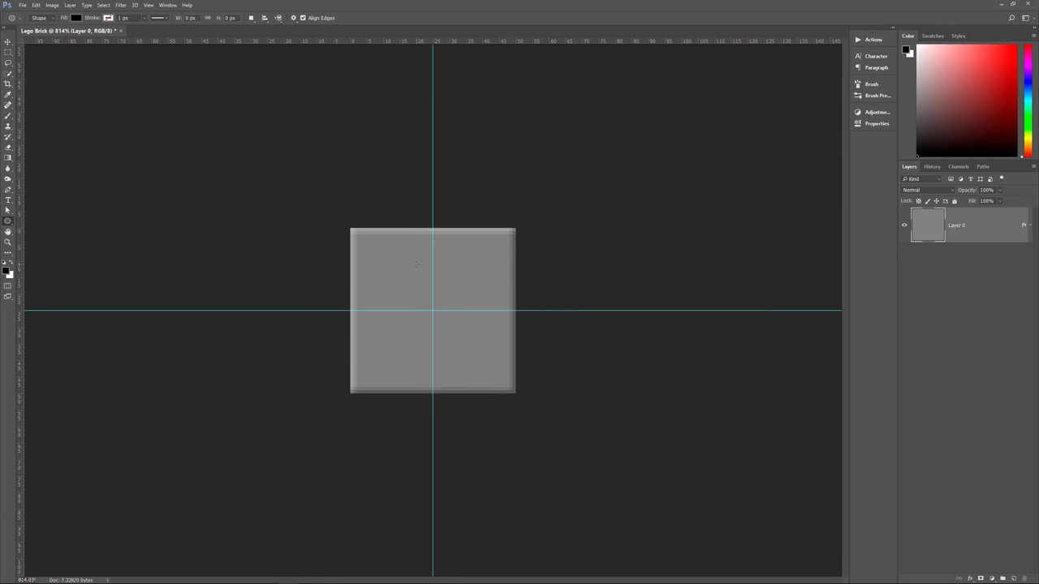
{"action": "left_click", "coordinate": [376, 249]}
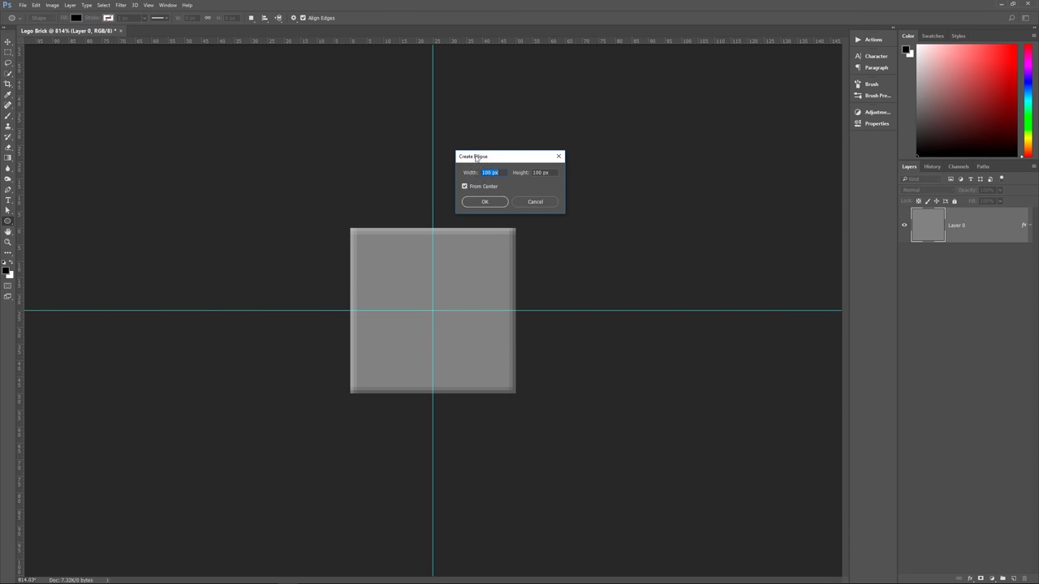
{"action": "left_click_drag", "start_coordinate": [511, 159], "coordinate": [547, 113]}
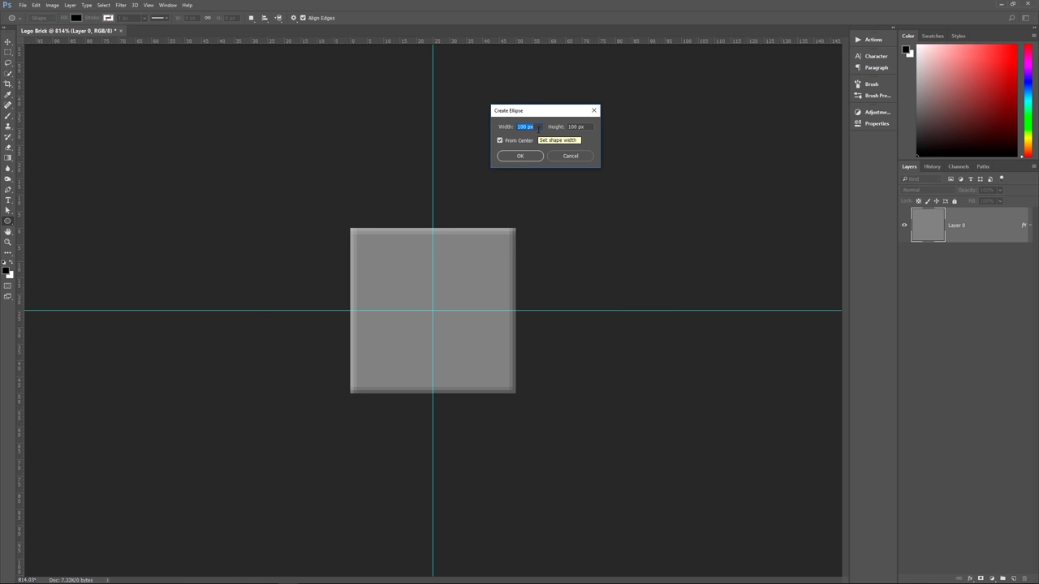
{"action": "type", "text": "35"}
{"action": "key", "text": "Tab"}
{"action": "type", "text": "5"}
{"action": "key", "text": "BackSpace"}
{"action": "type", "text": "35"}
{"action": "left_click", "coordinate": [520, 156]}
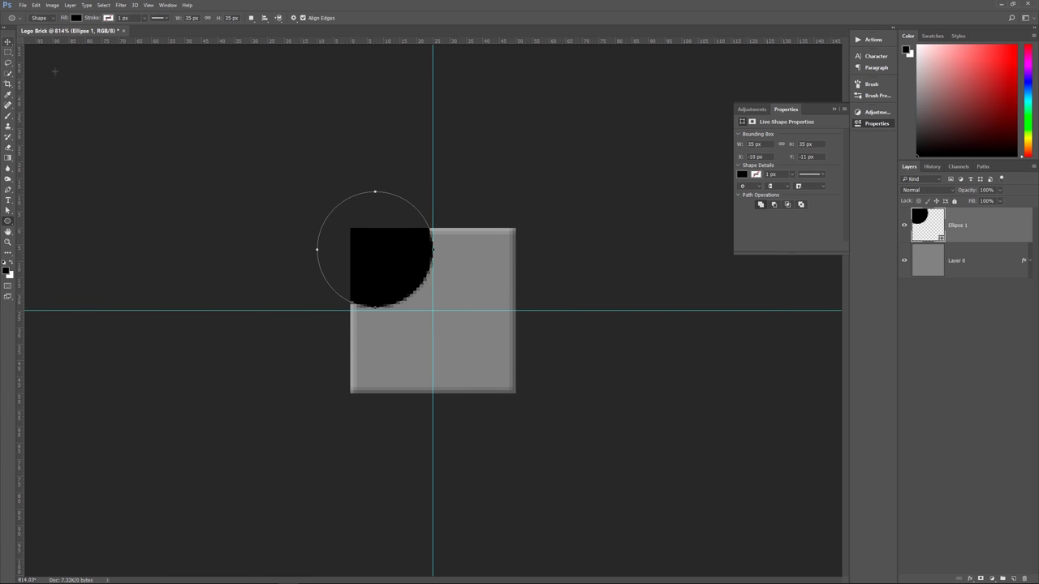
Move the black circle to the middle of the tile where the guides cross, and hide the guides.
{"action": "key", "text": "v"}
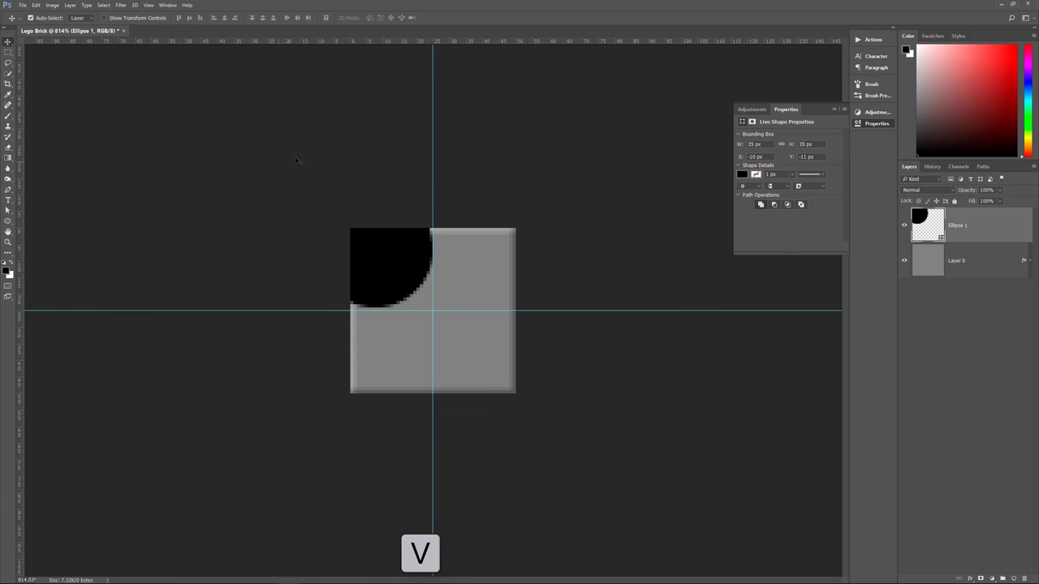
{"action": "left_click_drag", "start_coordinate": [374, 261], "coordinate": [448, 345]}
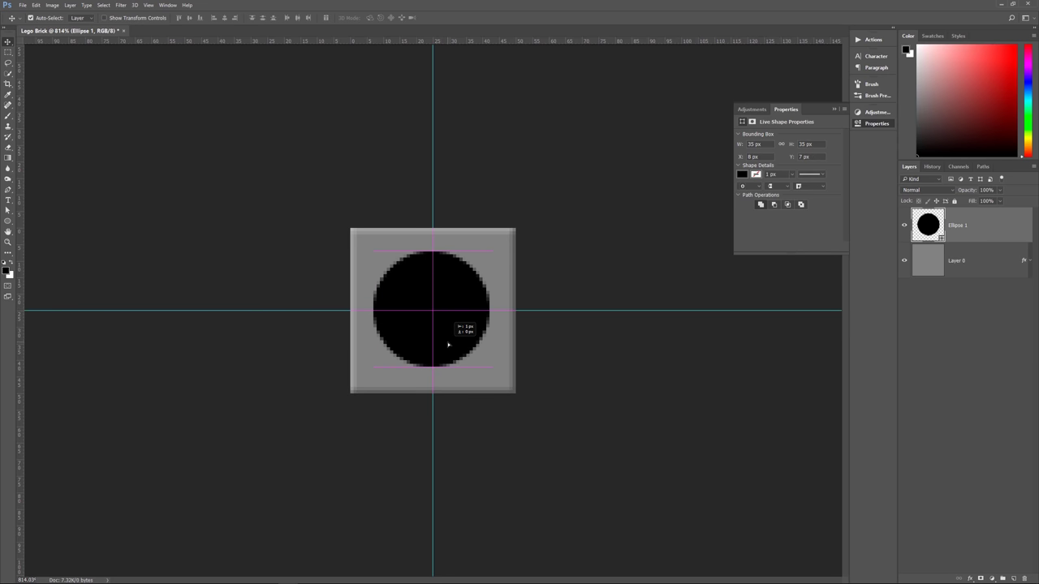
{"action": "left_click_drag", "start_coordinate": [448, 345], "coordinate": [448, 345]}
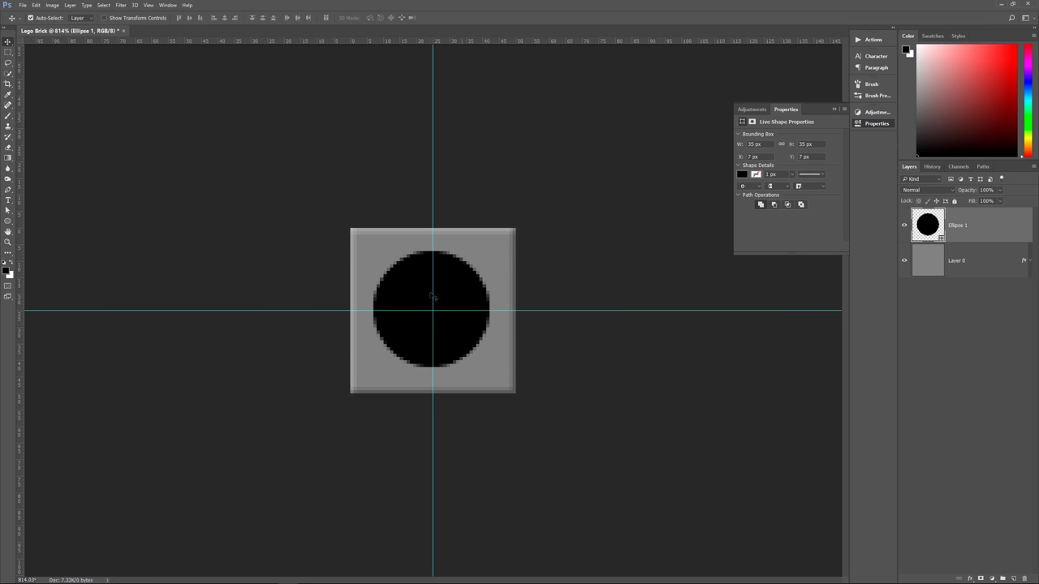
{"action": "key", "text": "ctrl+h"}
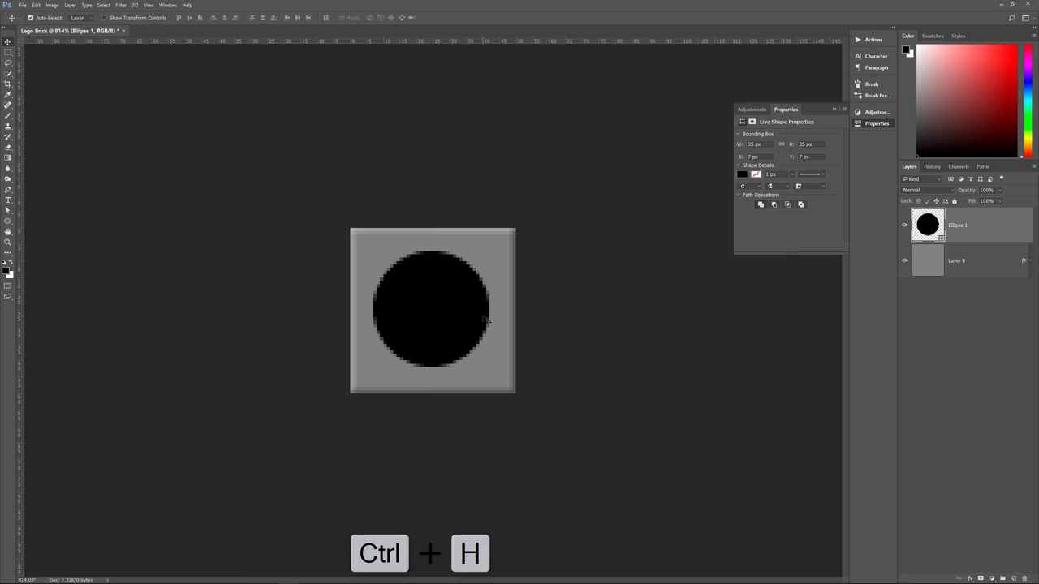
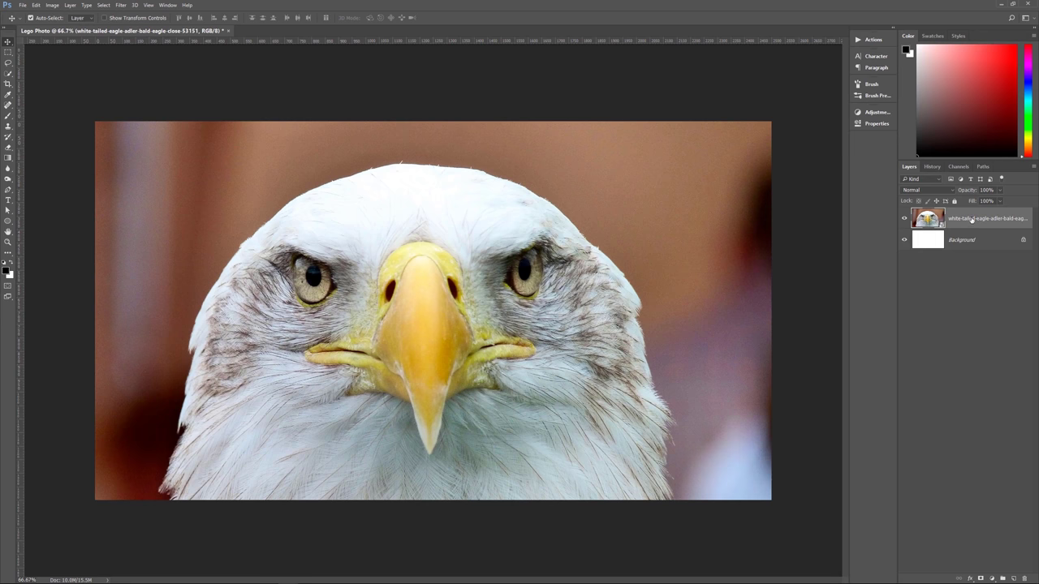
Rename the eagle photo layer as Eagle.
{"action": "double_click", "coordinate": [971, 220]}
{"action": "type", "text": "Eagle"}
{"action": "key", "text": "Return"}
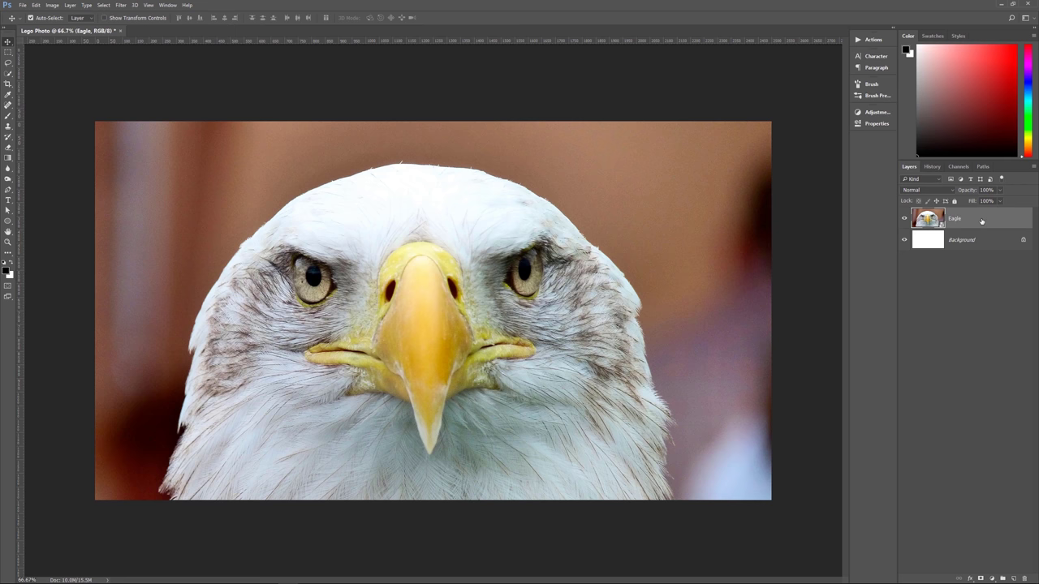
{"action": "right_click", "coordinate": [973, 219]}
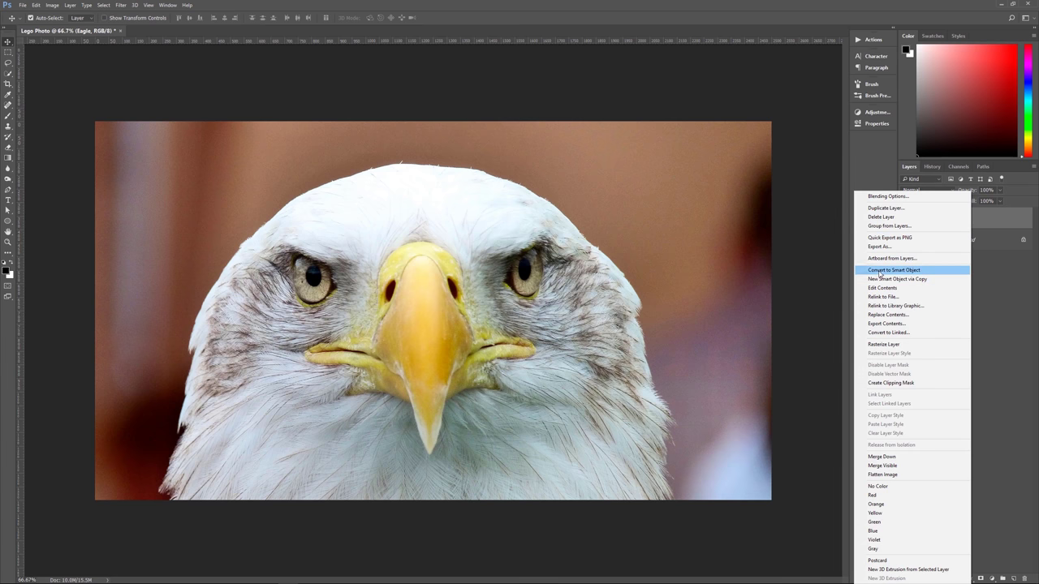
{"action": "left_click", "coordinate": [1008, 225]}
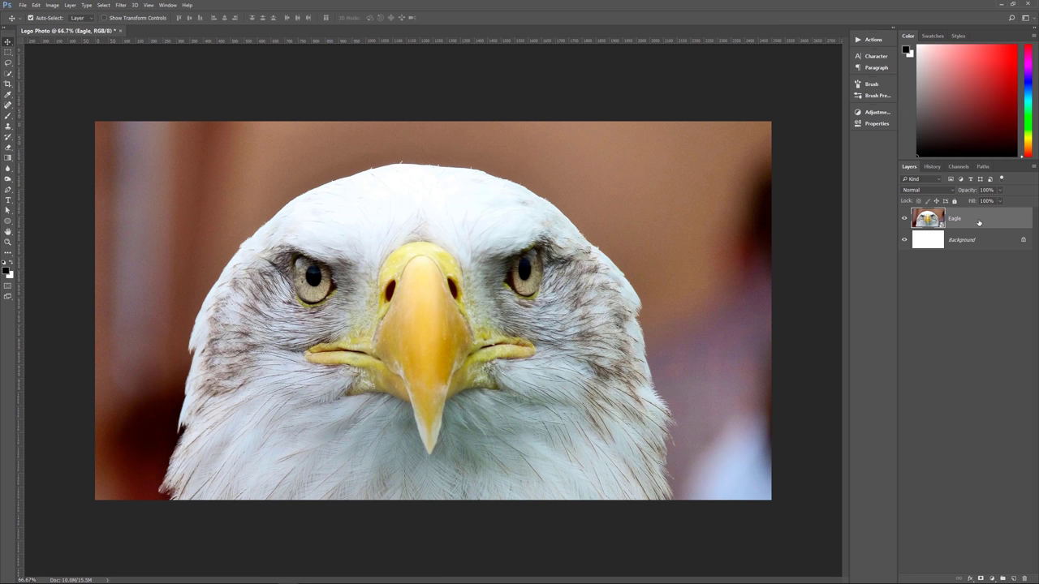
Apply the Mosaic pixelate filter with a cell size of 25 square to the Eagle layer.
{"action": "left_click", "coordinate": [121, 5]}
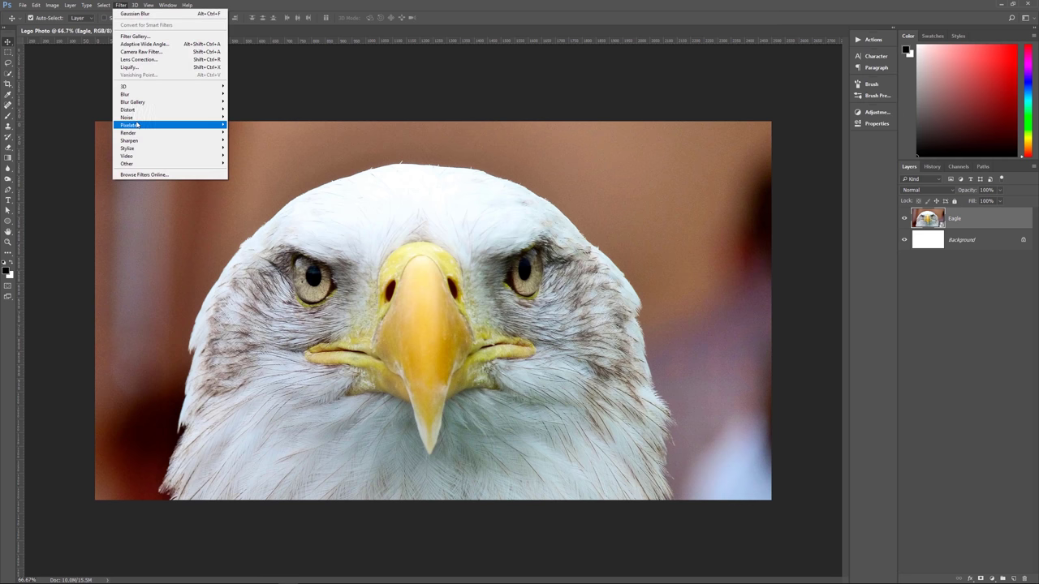
{"action": "mouse_move", "coordinate": [142, 130]}
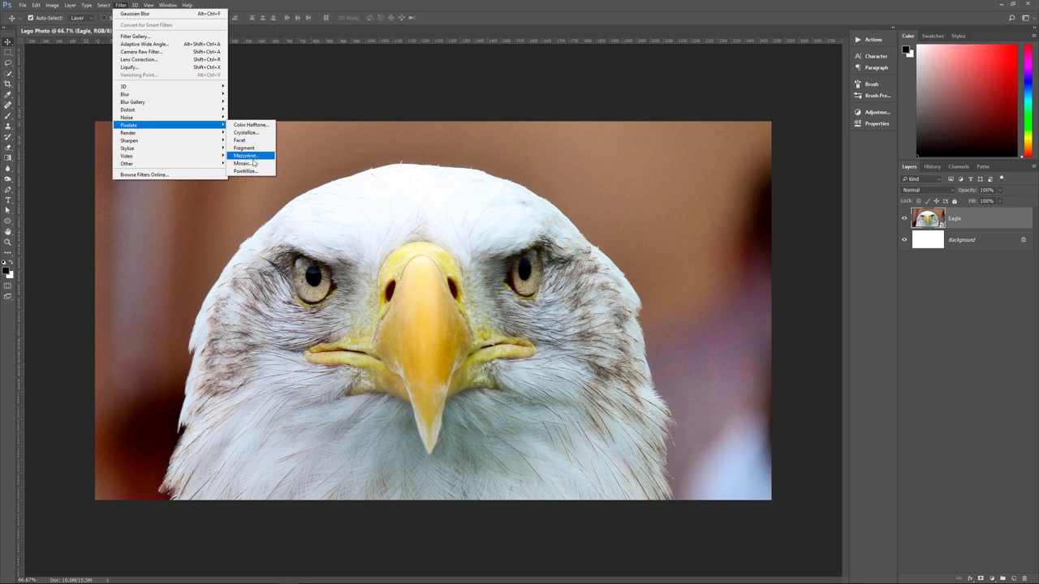
{"action": "left_click", "coordinate": [247, 168]}
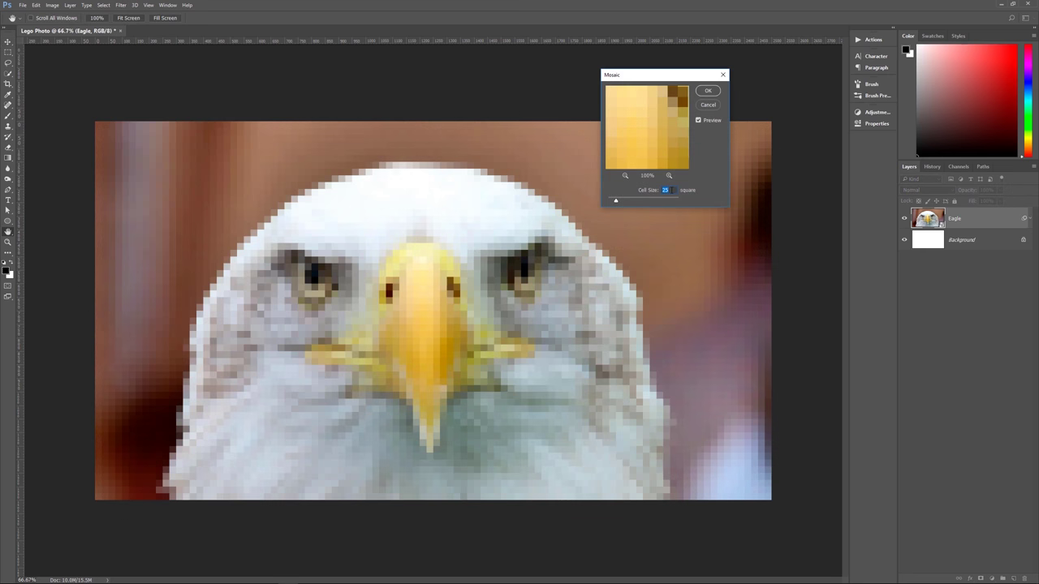
{"action": "left_click", "coordinate": [708, 91]}
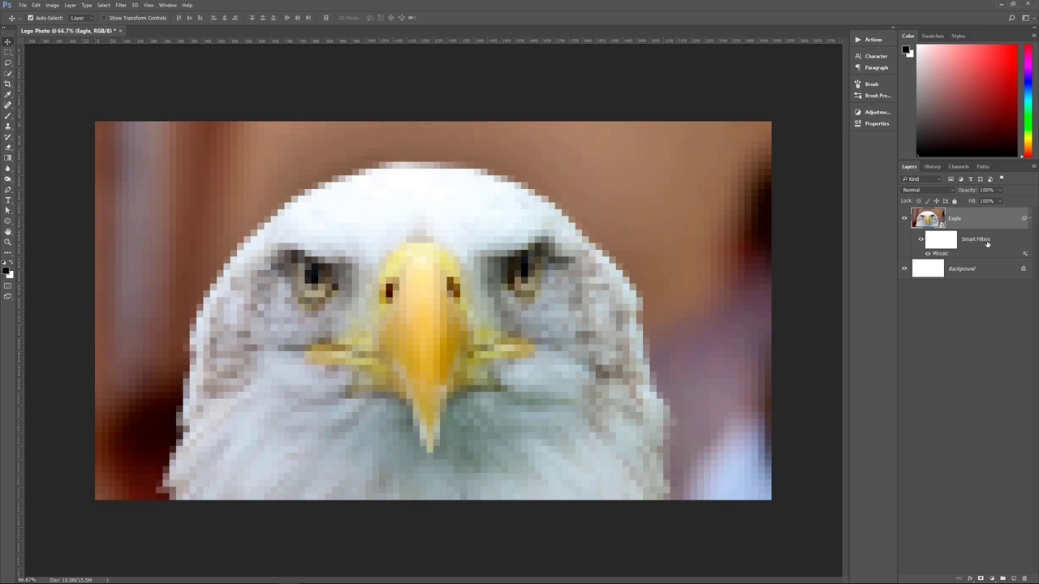
Compare the eagle photo with and without its smart filters, leaving the filters switched on.
{"action": "left_click", "coordinate": [1032, 219]}
{"action": "left_click", "coordinate": [1030, 217]}
{"action": "left_click", "coordinate": [922, 241]}
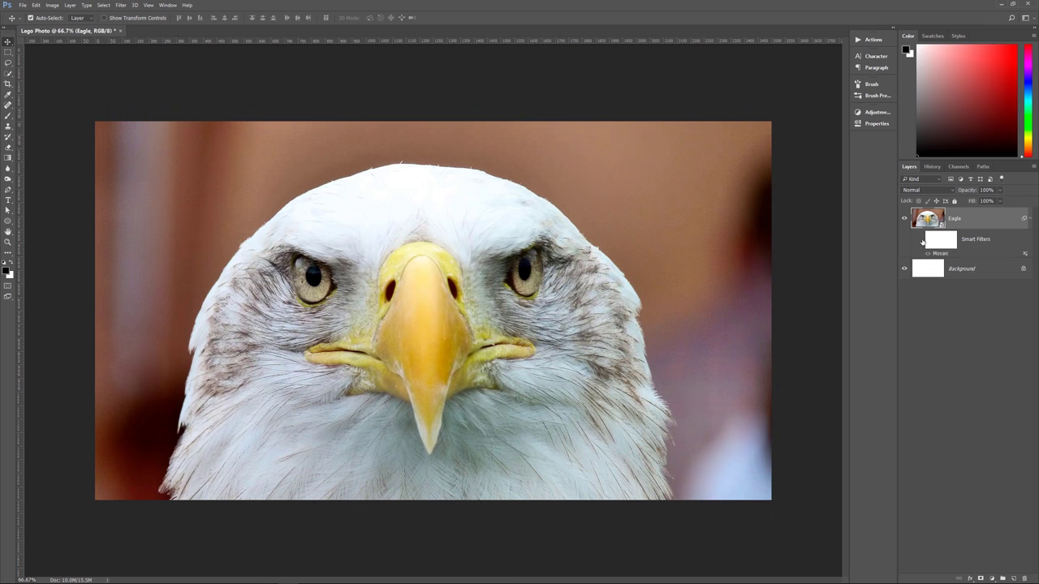
{"action": "left_click", "coordinate": [921, 240]}
{"action": "left_click", "coordinate": [922, 241]}
{"action": "left_click", "coordinate": [923, 241]}
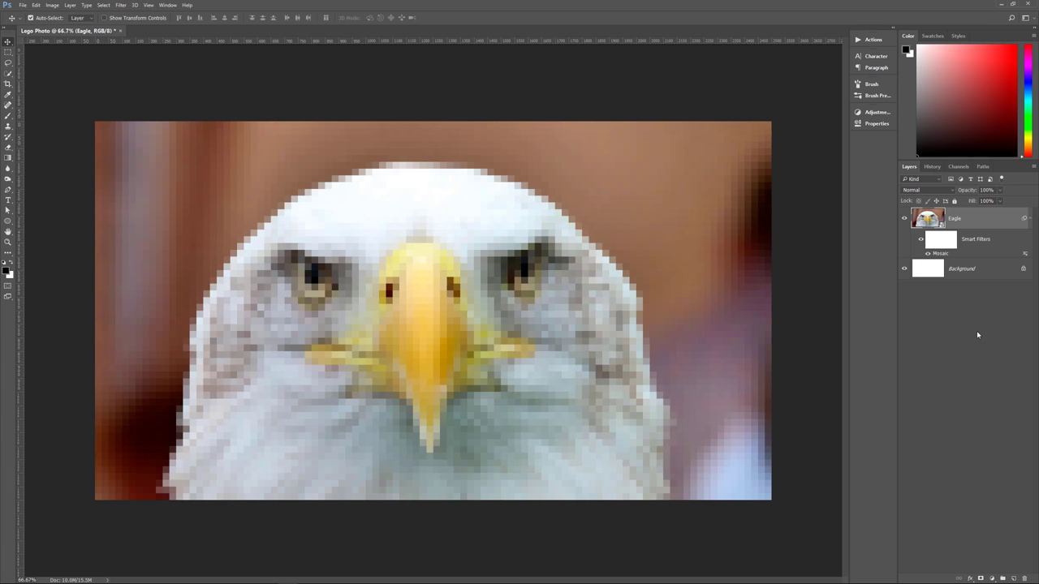
Create a new layer named Lego Base above the Eagle layer with the Linear Light blend mode.
{"action": "key", "text": "ctrl"}
{"action": "key", "text": "ctrl+shift+n"}
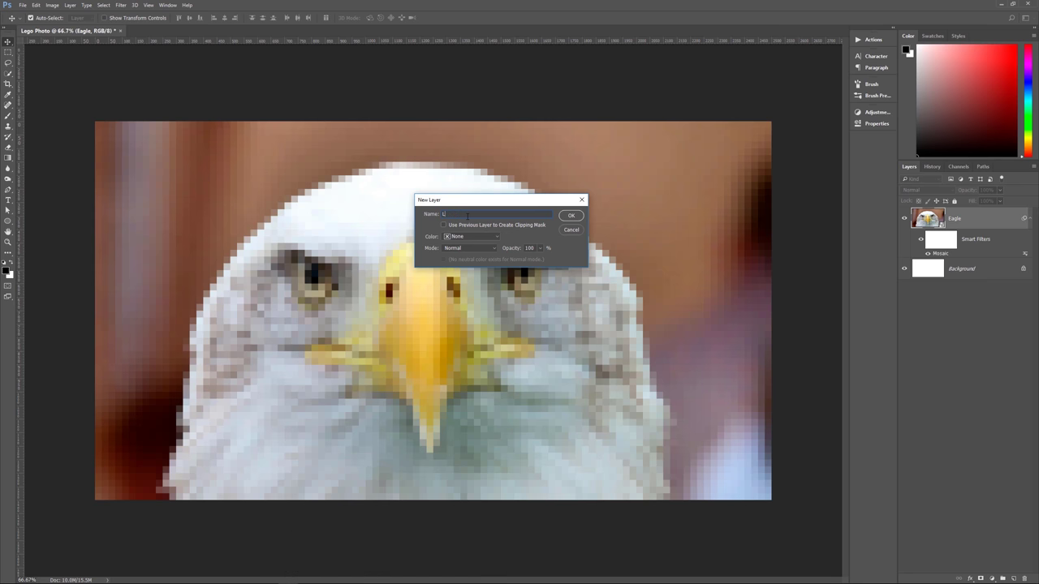
{"action": "type", "text": "Lego Base"}
{"action": "left_click", "coordinate": [468, 249]}
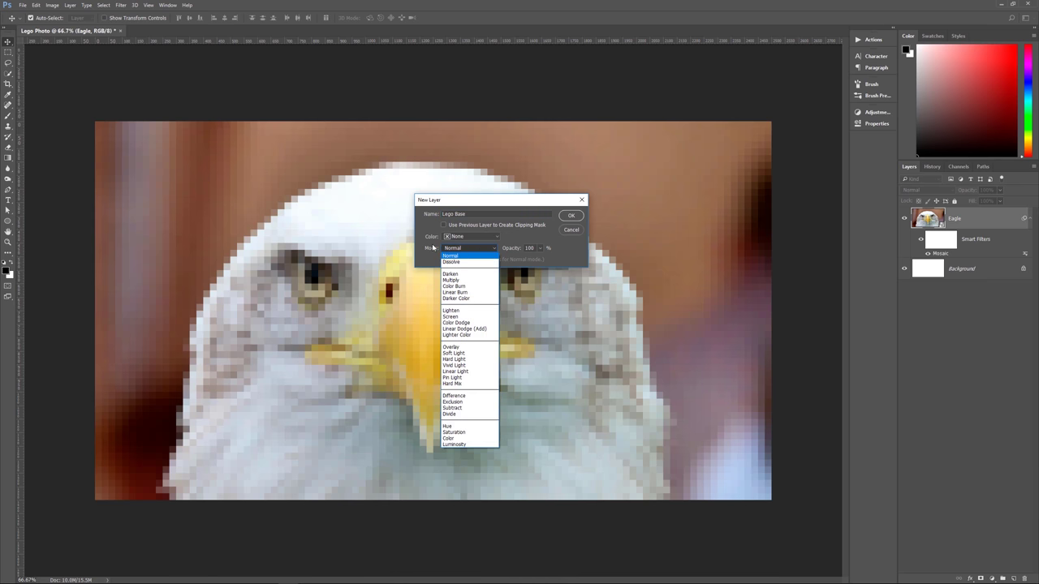
{"action": "left_click", "coordinate": [469, 372]}
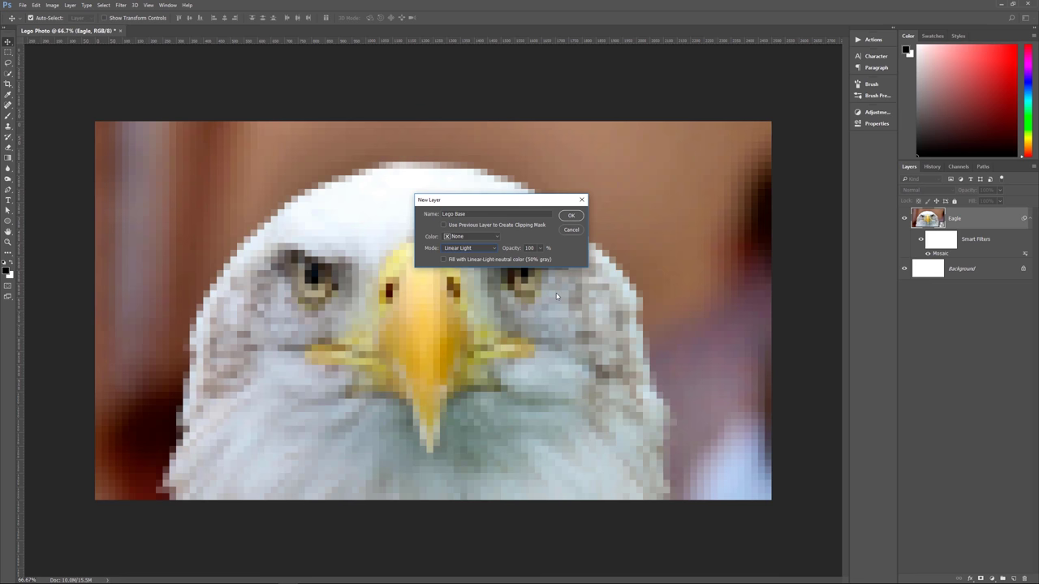
{"action": "left_click", "coordinate": [572, 215]}
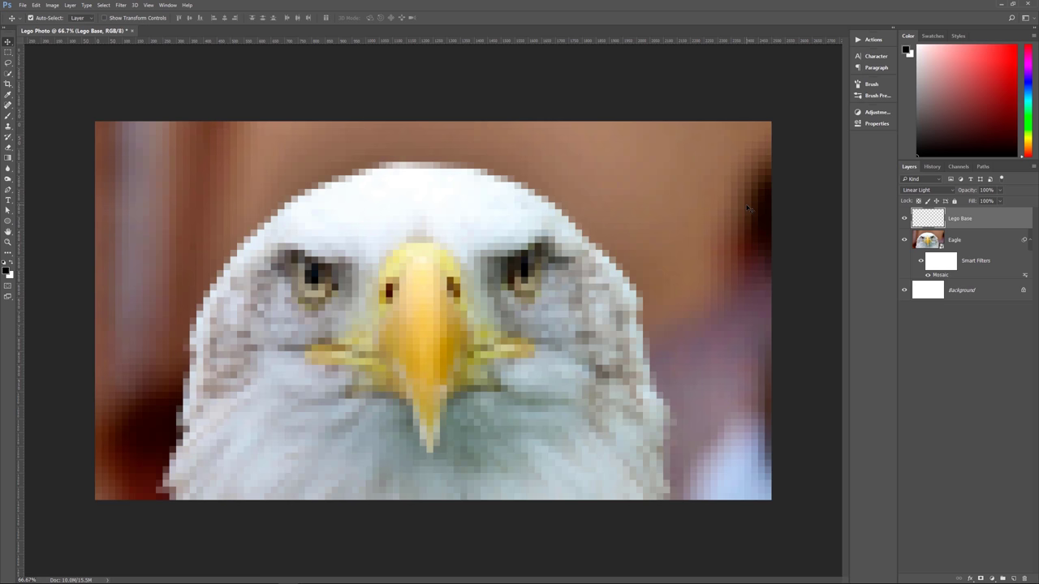
{"action": "key", "text": "shift+F5"}
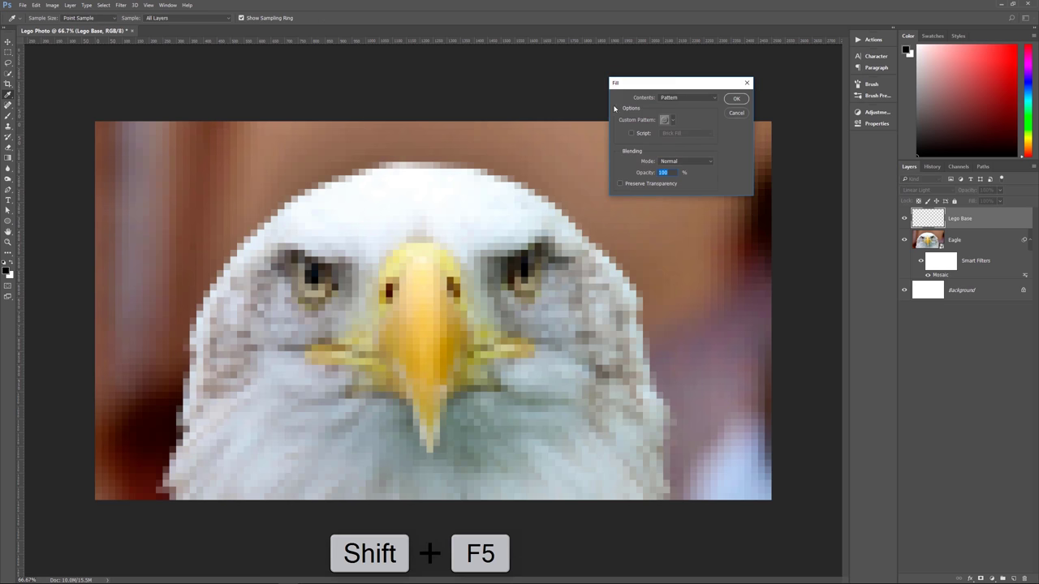
{"action": "left_click", "coordinate": [737, 114]}
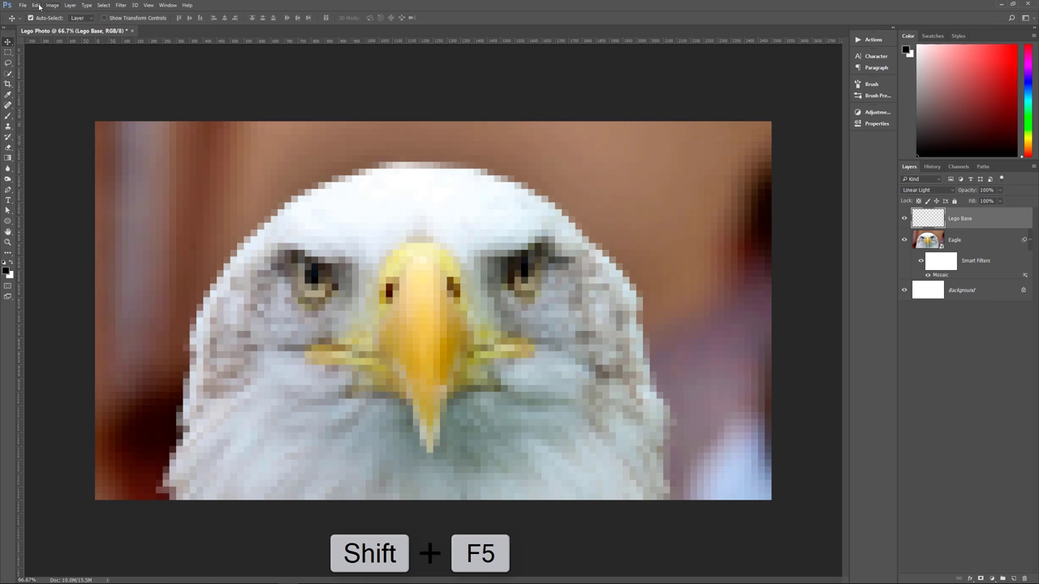
{"action": "left_click", "coordinate": [38, 6]}
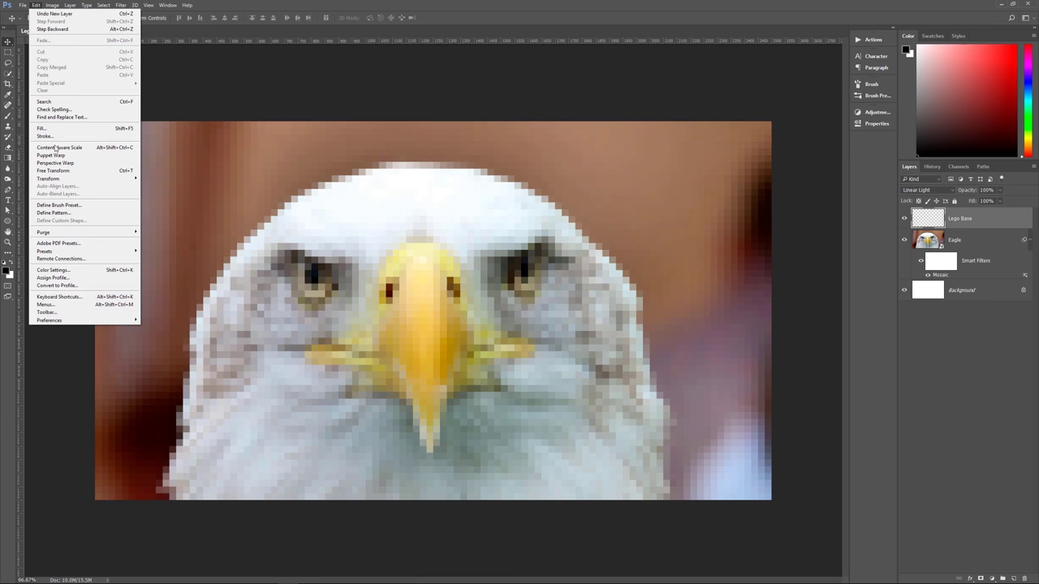
{"action": "left_click", "coordinate": [37, 5]}
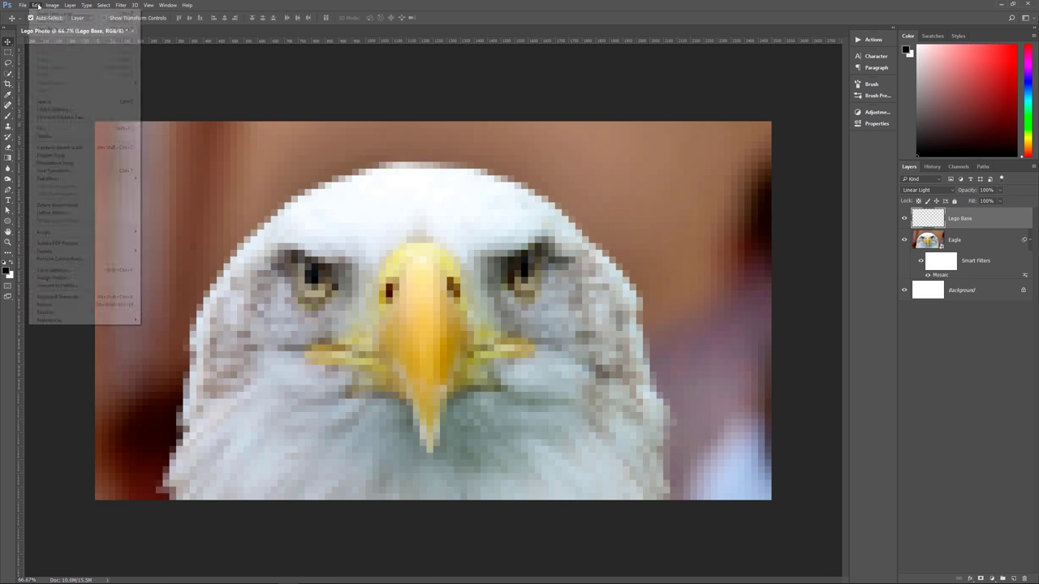
Fill the Lego Base layer with the last gray Lego brick custom pattern, using Normal mode and 100% opacity.
{"action": "left_click", "coordinate": [37, 6]}
{"action": "left_click", "coordinate": [48, 127]}
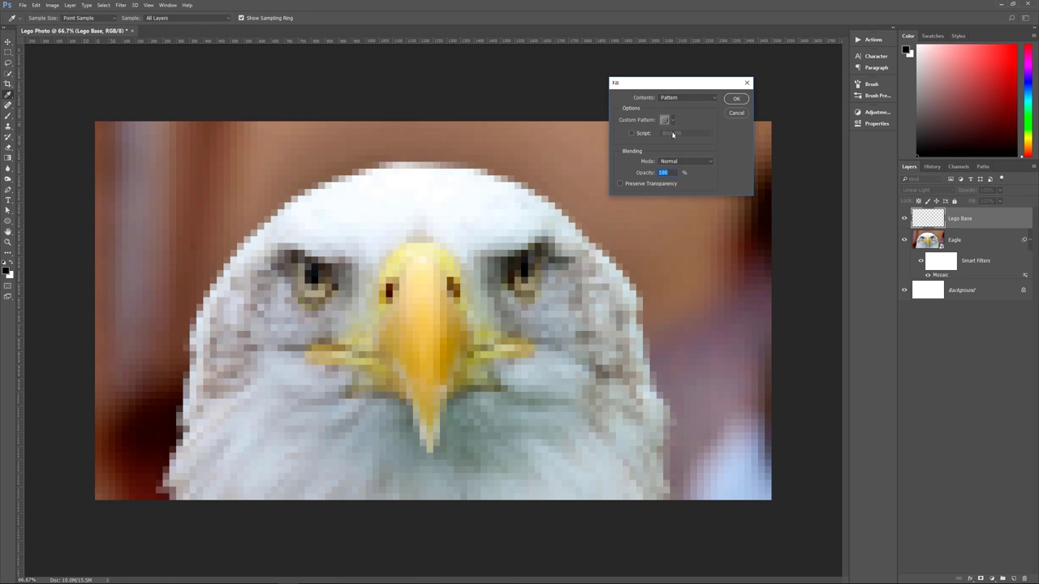
{"action": "left_click_drag", "start_coordinate": [657, 83], "coordinate": [692, 75]}
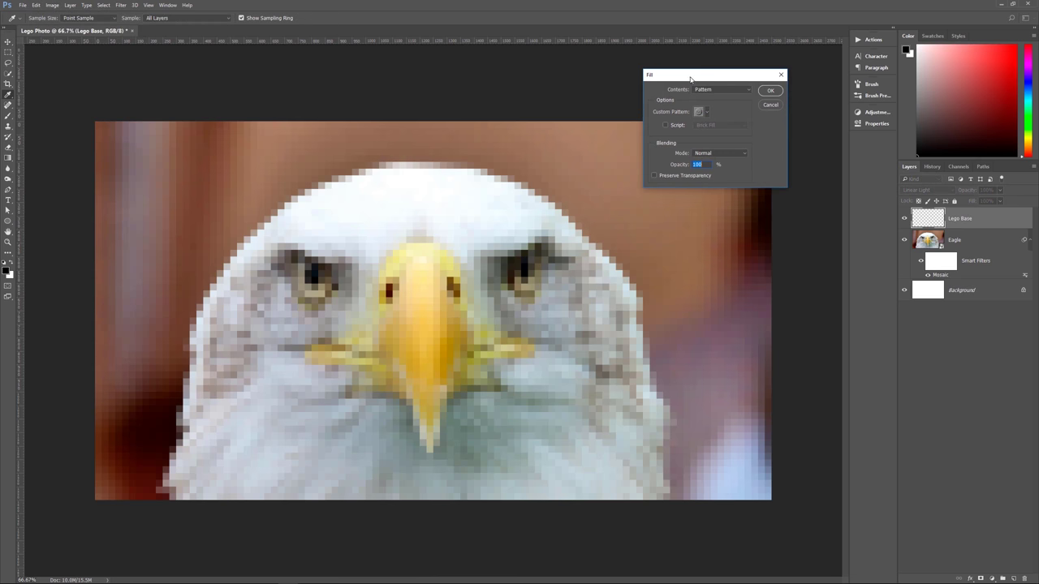
{"action": "left_click", "coordinate": [721, 90]}
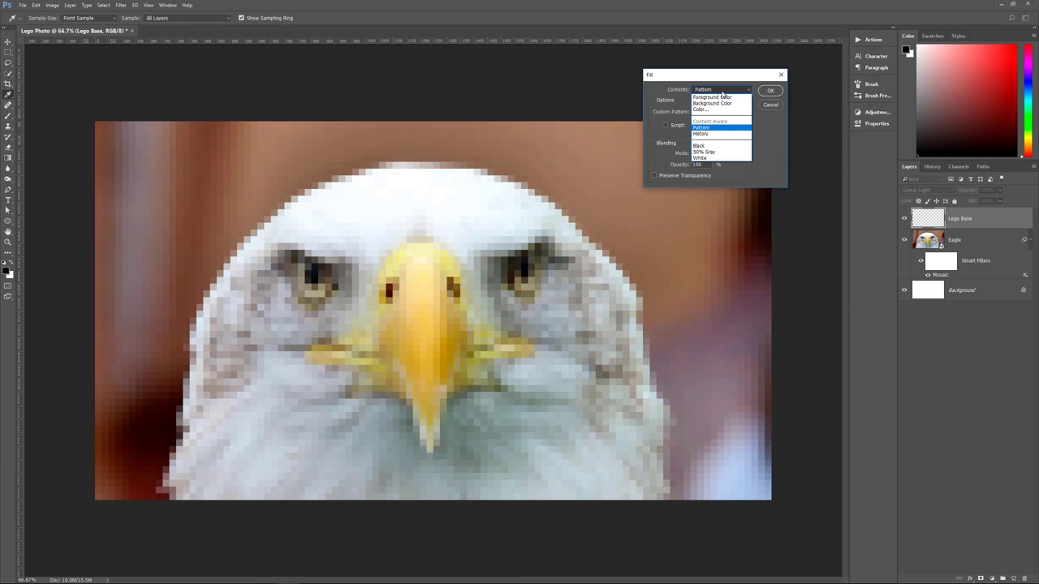
{"action": "left_click", "coordinate": [722, 93]}
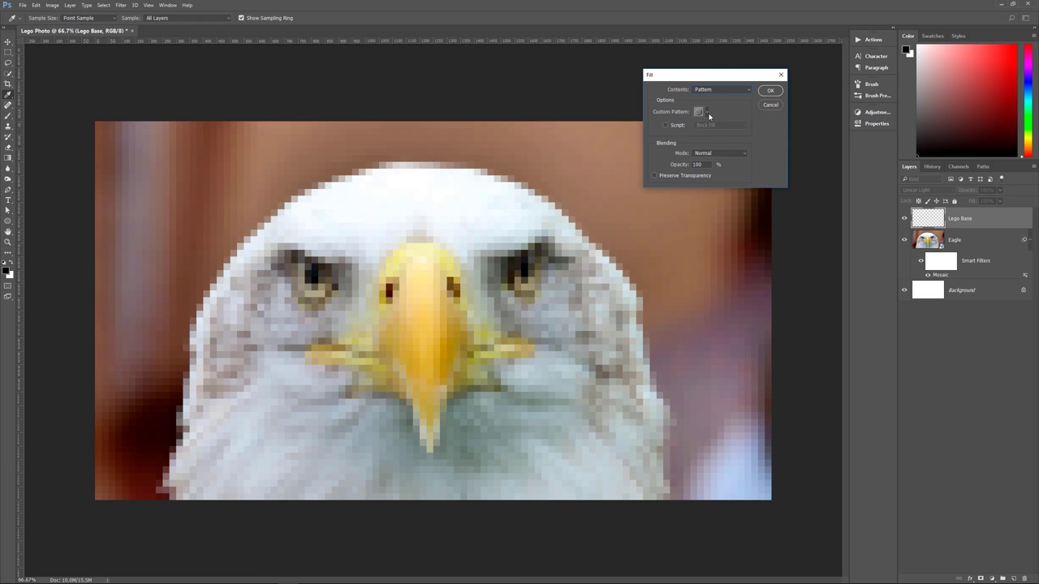
{"action": "left_click", "coordinate": [707, 113]}
{"action": "left_click_drag", "start_coordinate": [733, 166], "coordinate": [735, 204]}
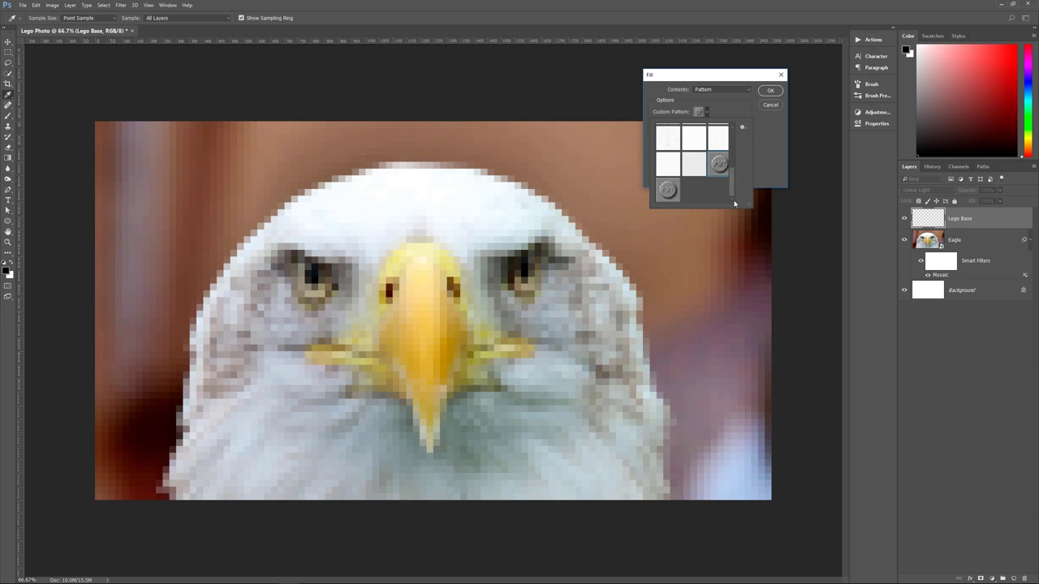
{"action": "left_click", "coordinate": [672, 198]}
{"action": "left_click", "coordinate": [766, 143]}
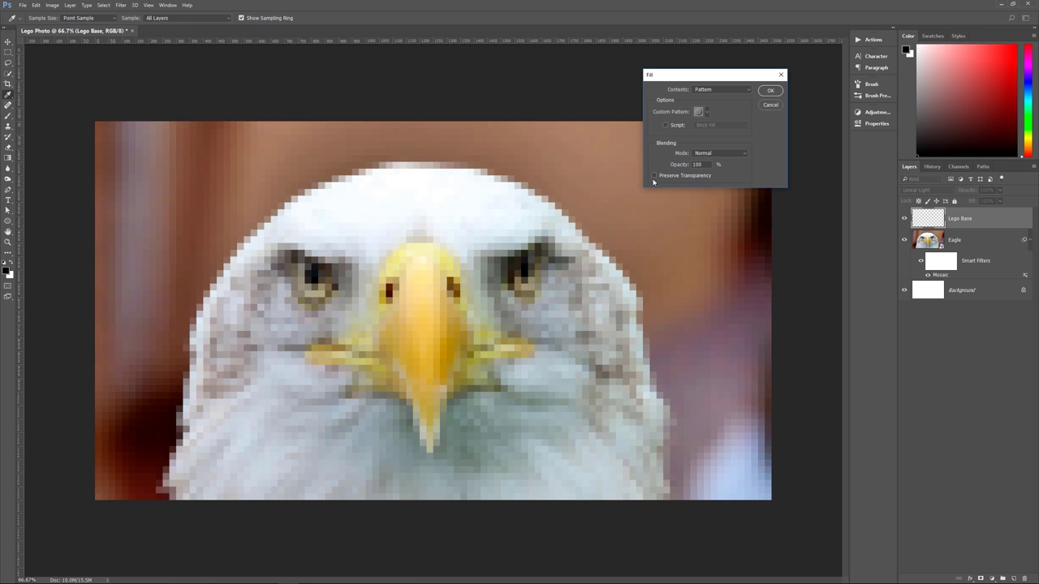
{"action": "left_click", "coordinate": [768, 91]}
{"action": "key", "text": "v"}
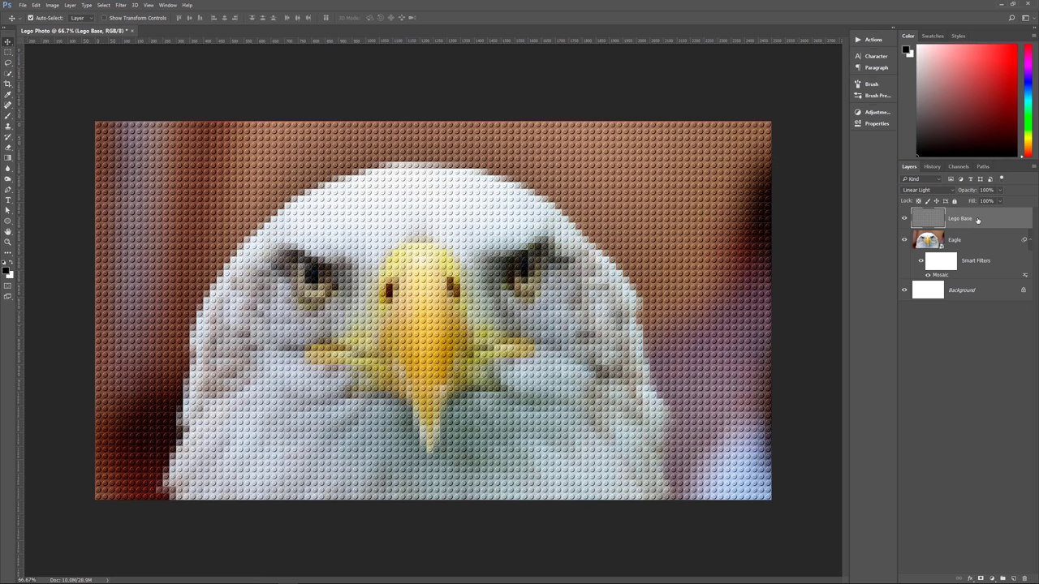
Duplicate the Lego Base layer as a layer named Lego Upper with the Overlay blend mode.
{"action": "key", "text": "ctrl"}
{"action": "key", "text": "ctrl+j"}
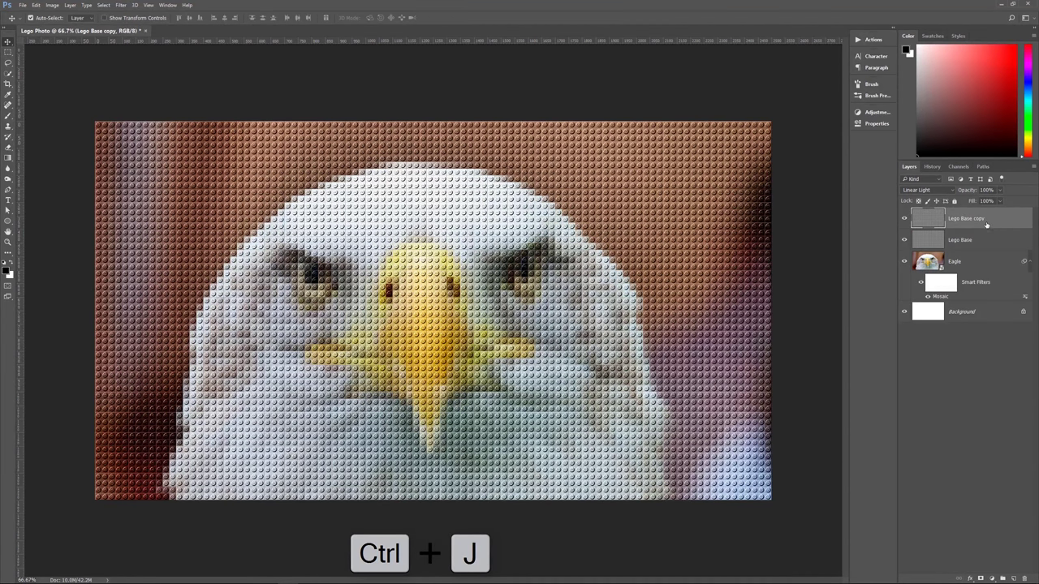
{"action": "double_click", "coordinate": [966, 219]}
{"action": "type", "text": "Lego"}
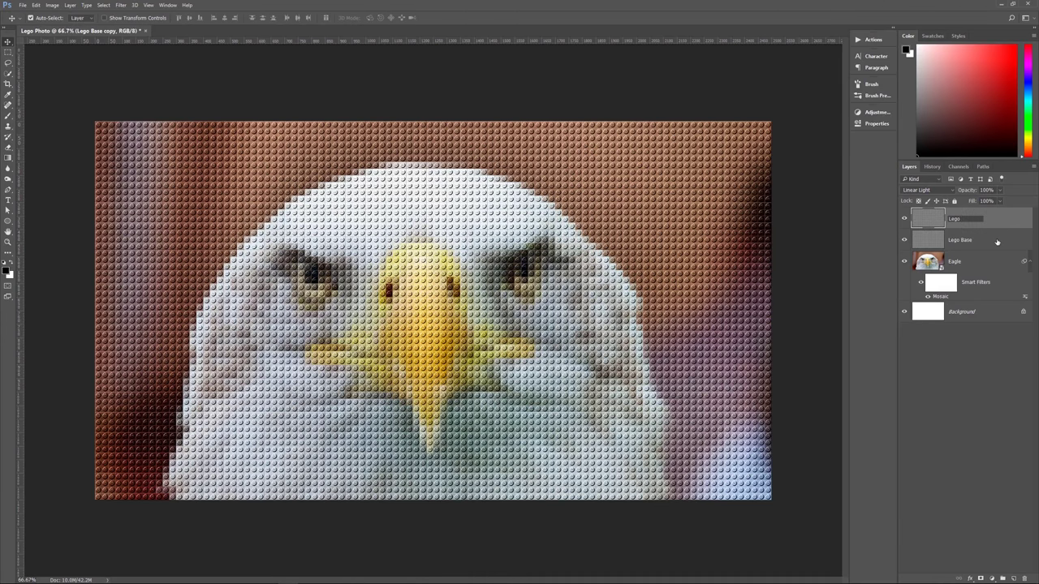
{"action": "type", "text": " Upper"}
{"action": "key", "text": "Return"}
{"action": "left_click", "coordinate": [931, 191]}
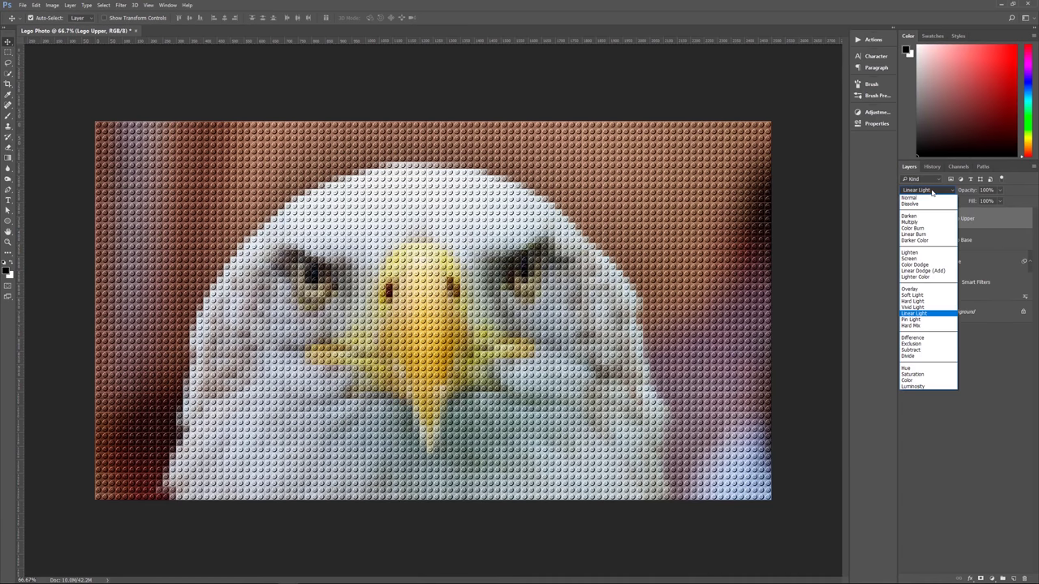
{"action": "left_click", "coordinate": [920, 290]}
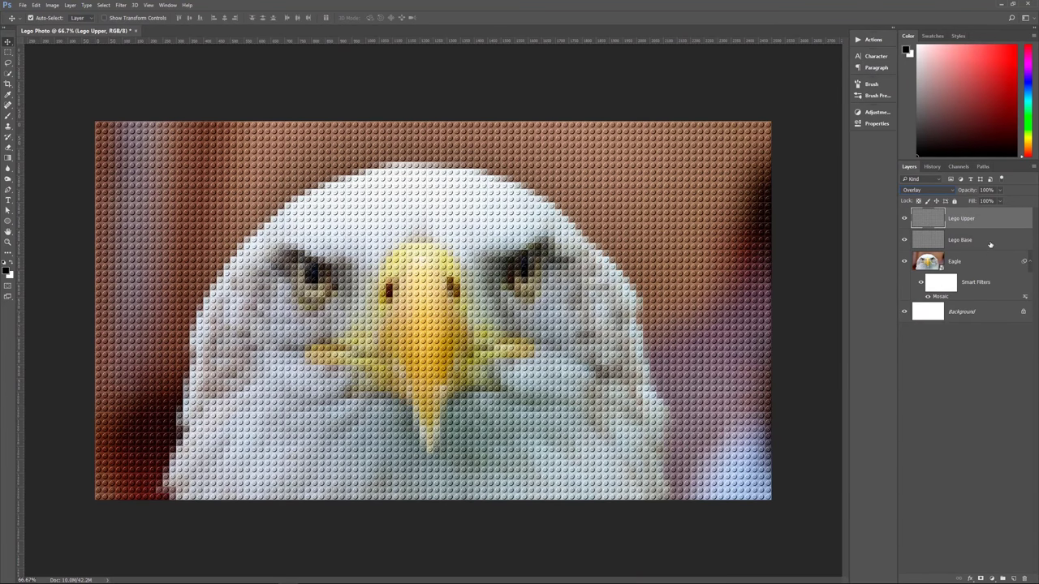
Apply a Gaussian Blur with a radius of 0.5 pixels to the Lego Base layer.
{"action": "left_click", "coordinate": [971, 241]}
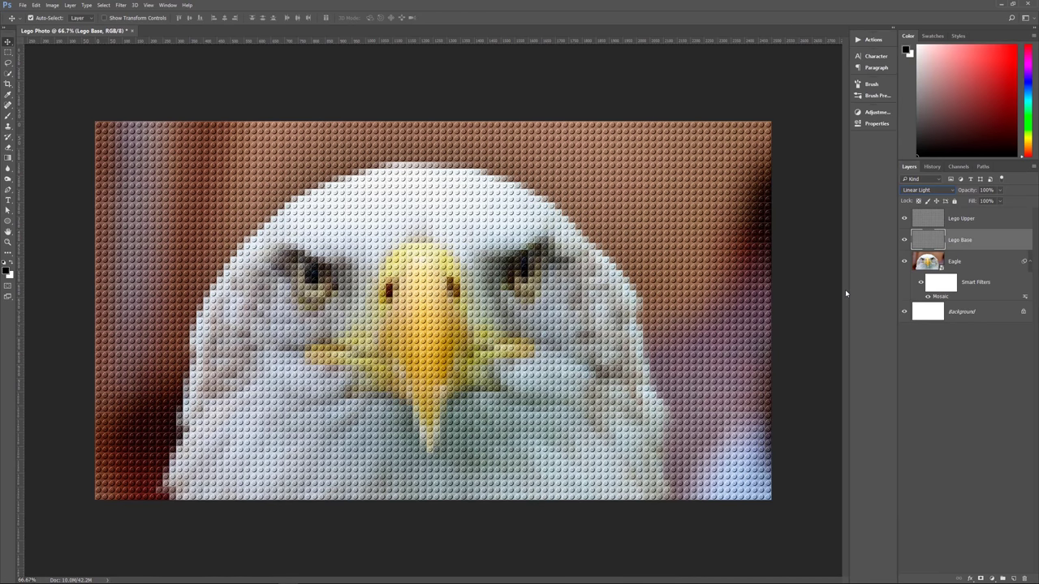
{"action": "left_click", "coordinate": [978, 218]}
{"action": "left_click", "coordinate": [973, 242]}
{"action": "left_click", "coordinate": [121, 4]}
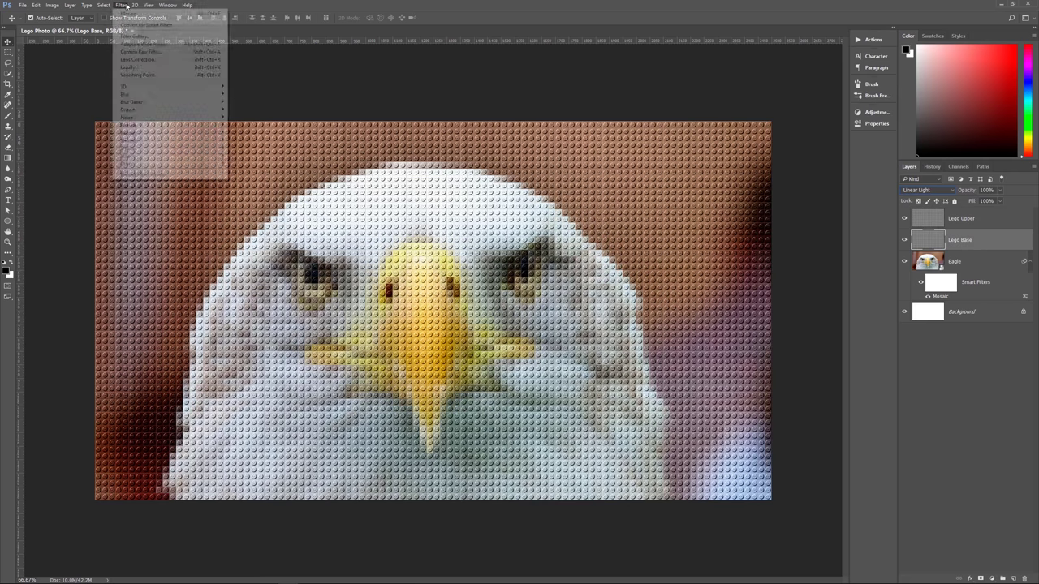
{"action": "mouse_move", "coordinate": [147, 109]}
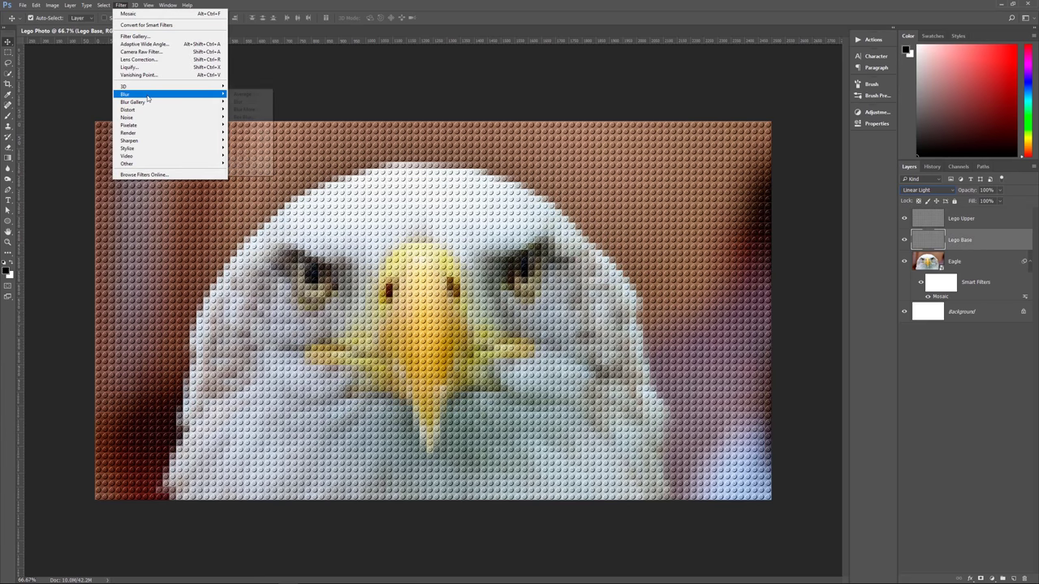
{"action": "left_click", "coordinate": [245, 127]}
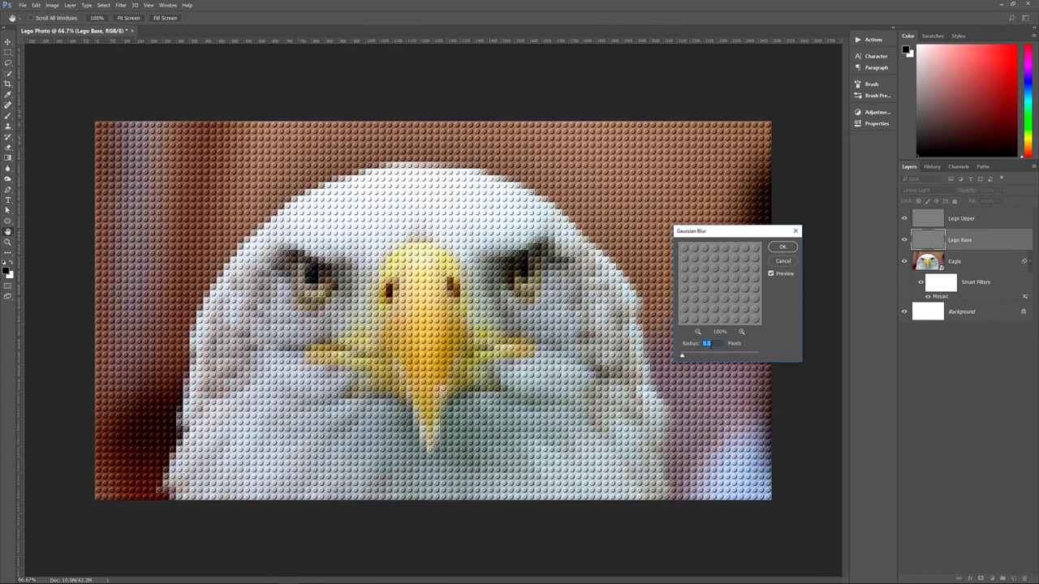
{"action": "left_click", "coordinate": [781, 248]}
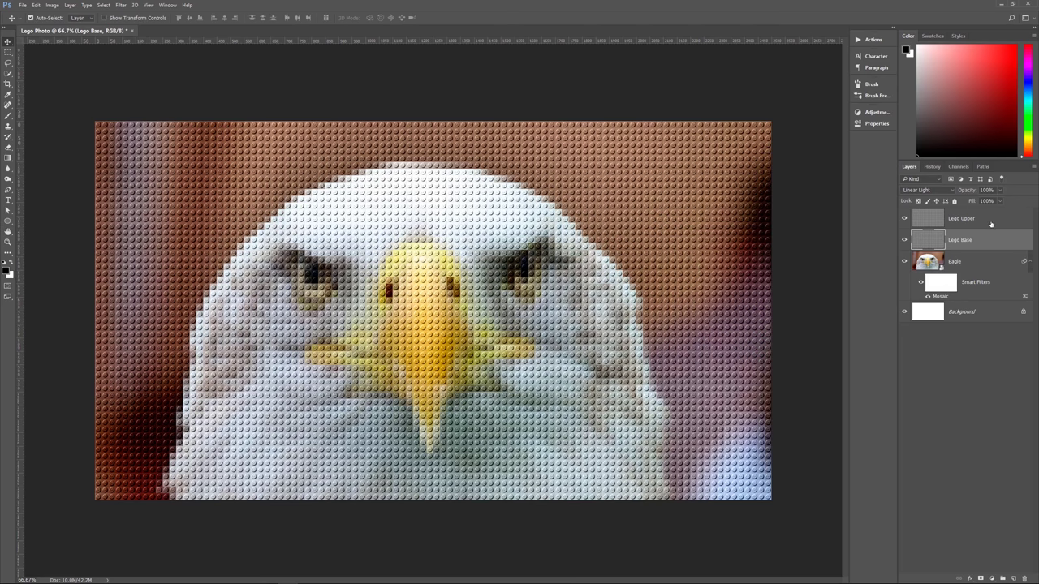
Compare the image with and without the Lego Upper layer, leaving the layer visible.
{"action": "left_click", "coordinate": [933, 220]}
{"action": "left_click", "coordinate": [905, 219]}
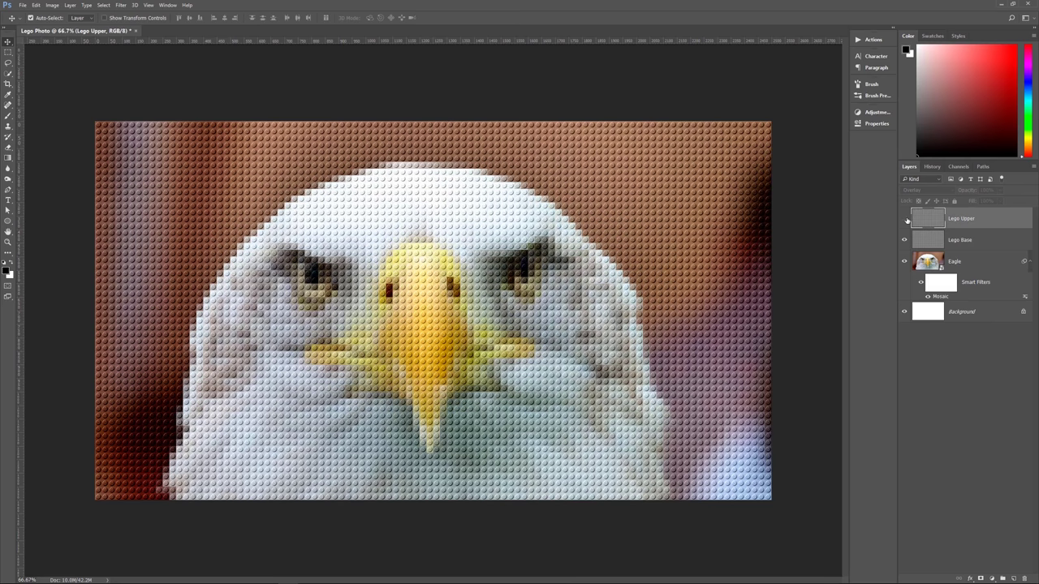
{"action": "left_click", "coordinate": [906, 219]}
{"action": "left_click", "coordinate": [906, 219]}
{"action": "left_click", "coordinate": [906, 220]}
Select the eagle on the Eagle layer with the Quick Selection tool while its smart filters are hidden, and turn the filters back on.
{"action": "left_click", "coordinate": [966, 262]}
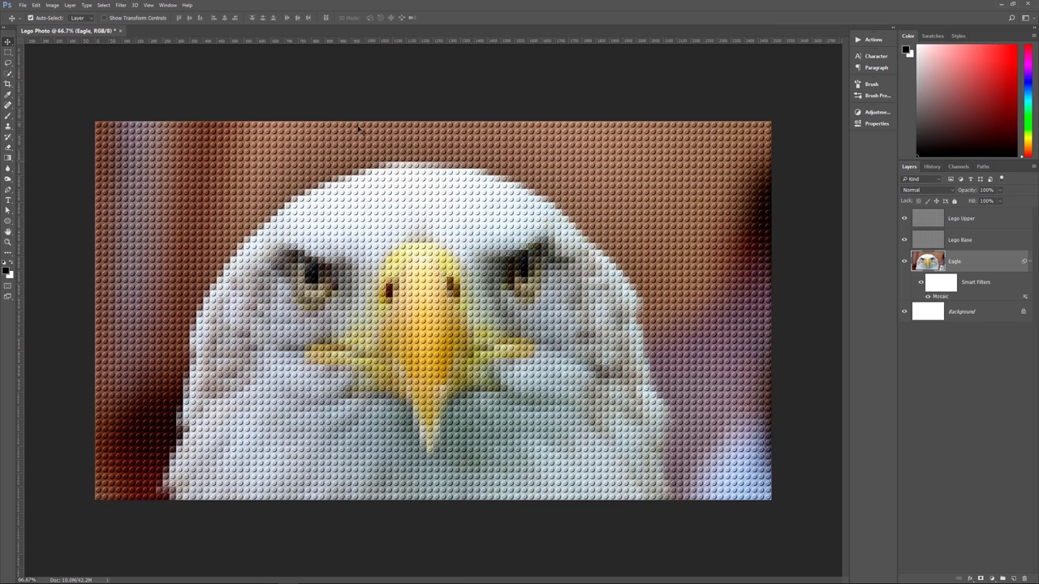
{"action": "key", "text": "m"}
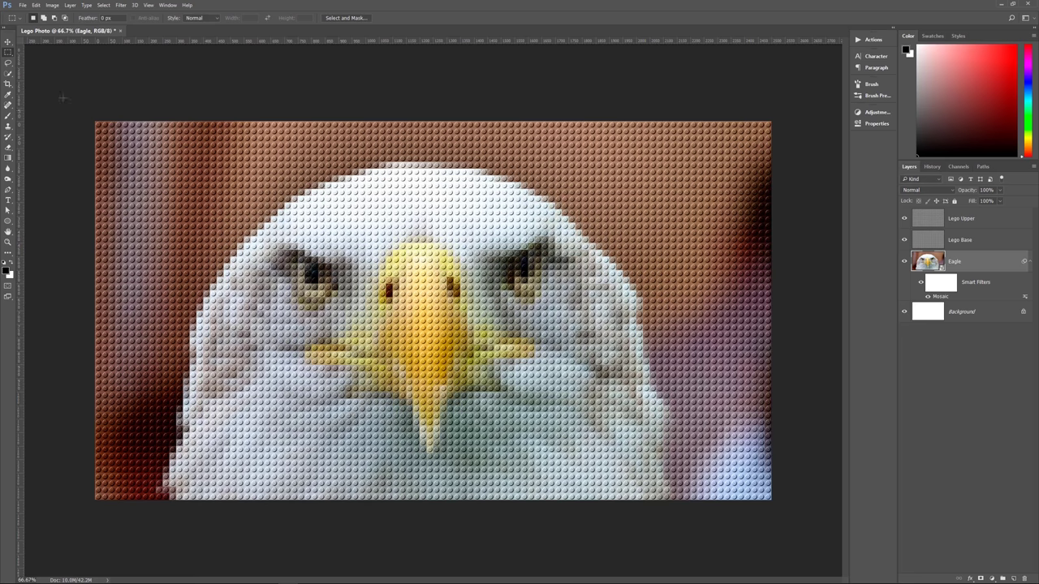
{"action": "left_click", "coordinate": [8, 73]}
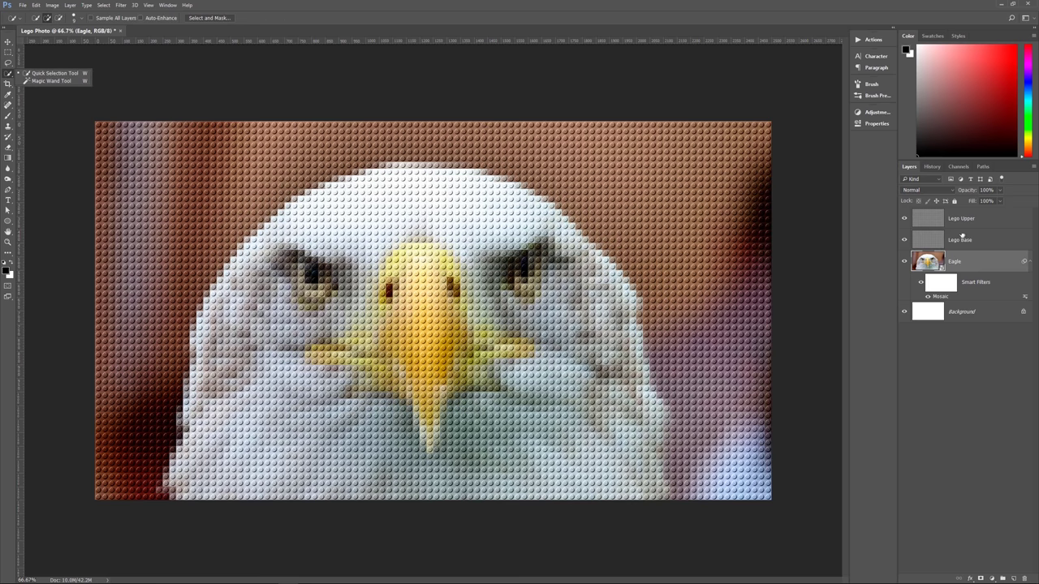
{"action": "left_click", "coordinate": [967, 265]}
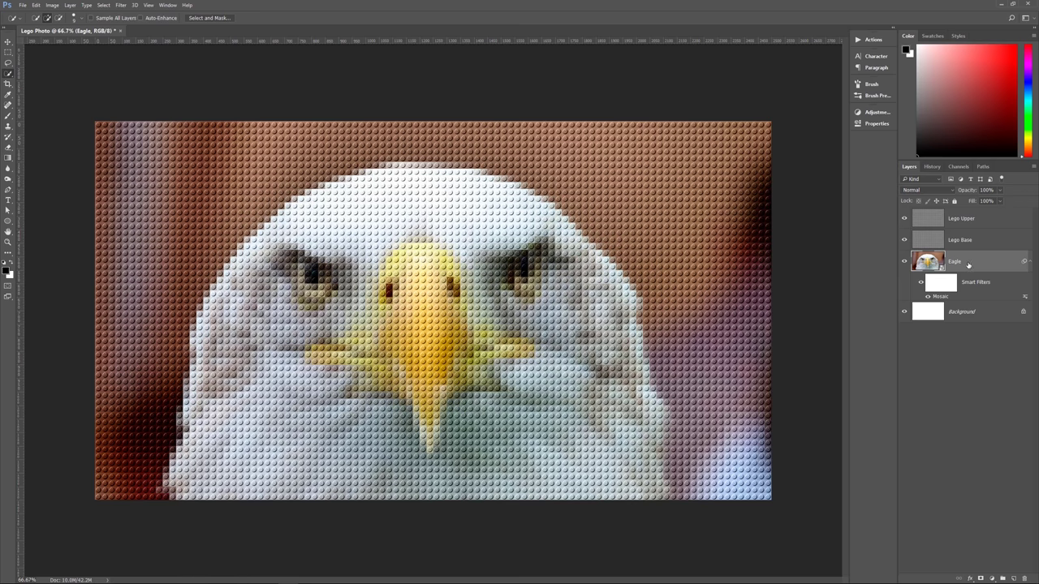
{"action": "left_click", "coordinate": [980, 219]}
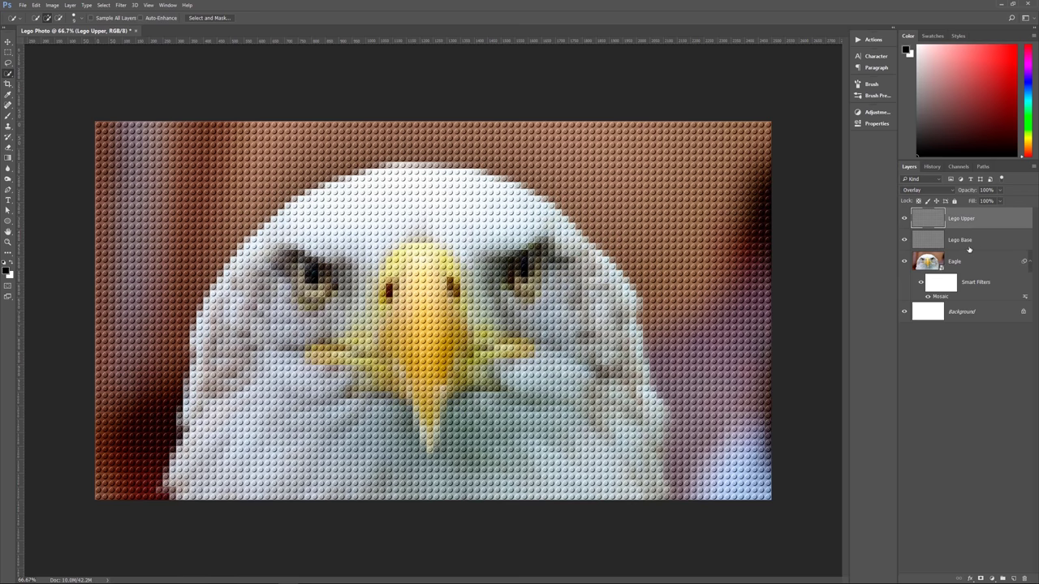
{"action": "left_click", "coordinate": [958, 242]}
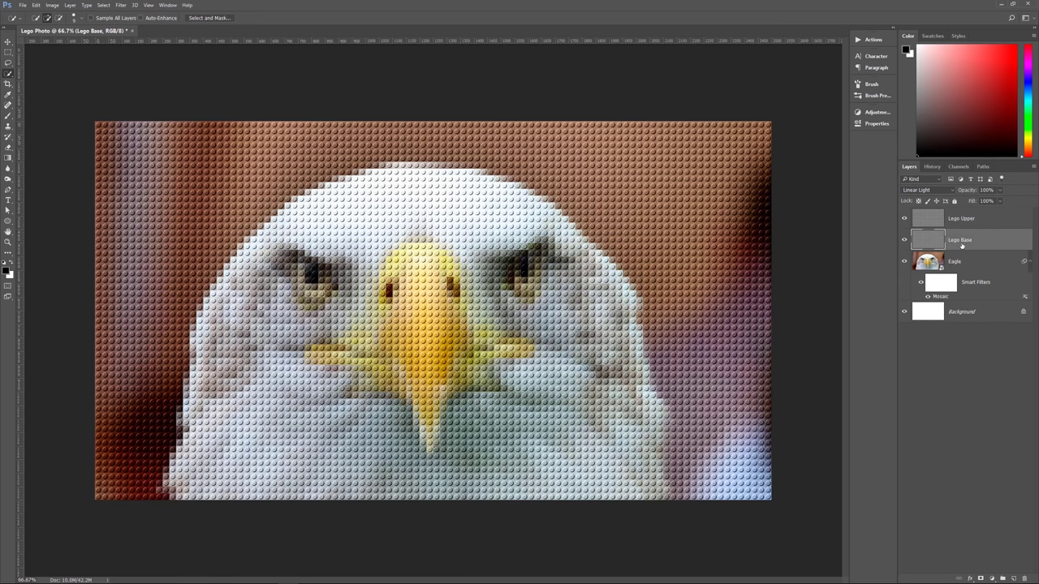
{"action": "left_click", "coordinate": [968, 262]}
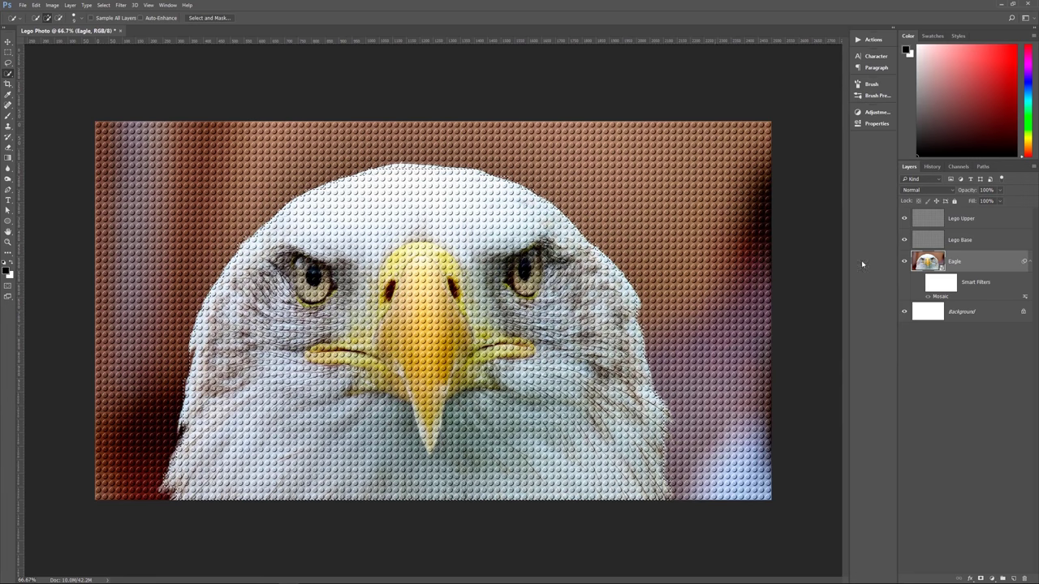
{"action": "left_click", "coordinate": [920, 283]}
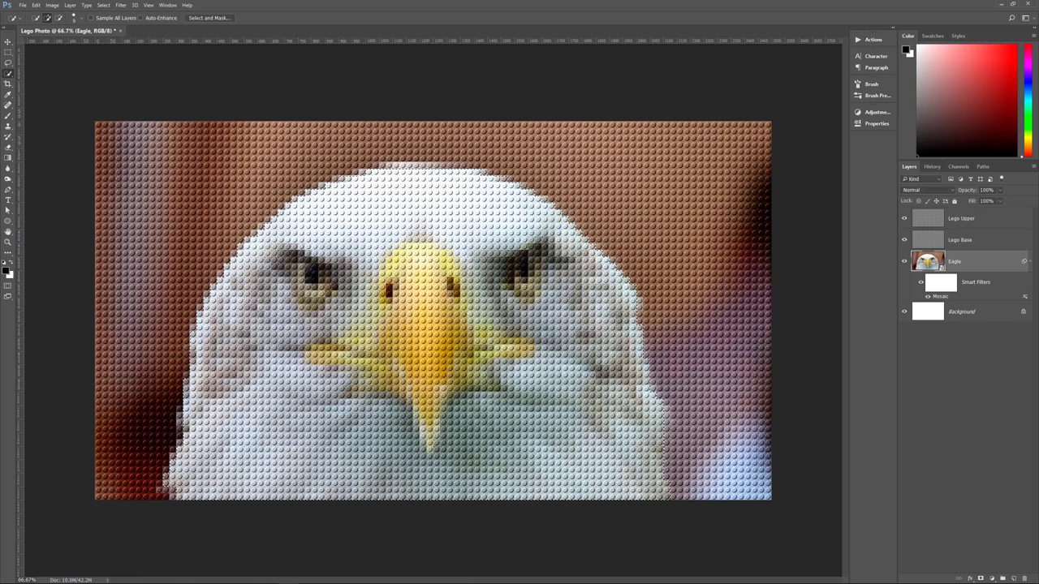
Mask the Lego Upper layer with the eagle selection and make the layer itself active instead of the mask.
{"action": "left_click", "coordinate": [958, 222]}
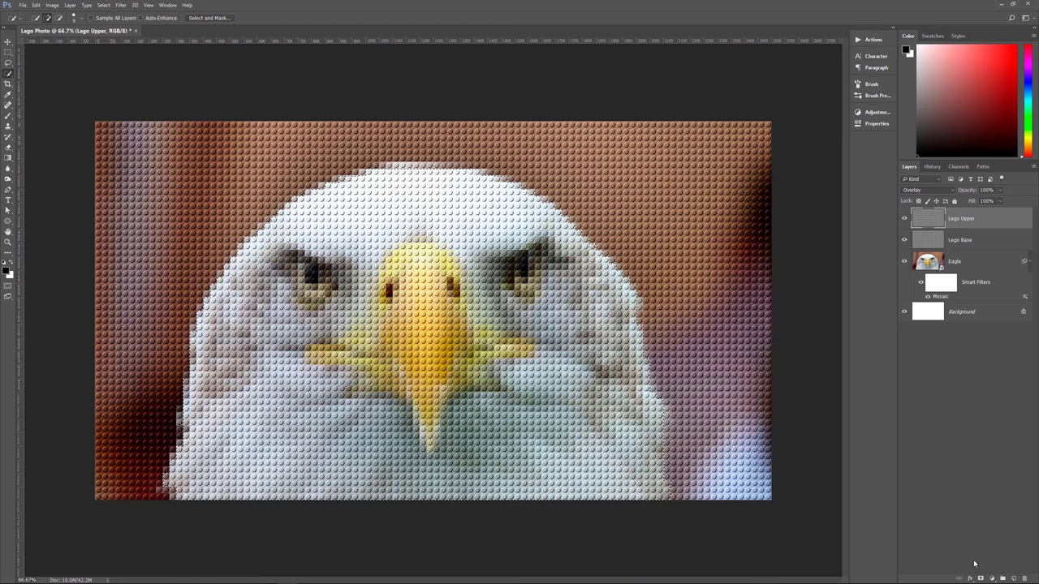
{"action": "left_click", "coordinate": [981, 579]}
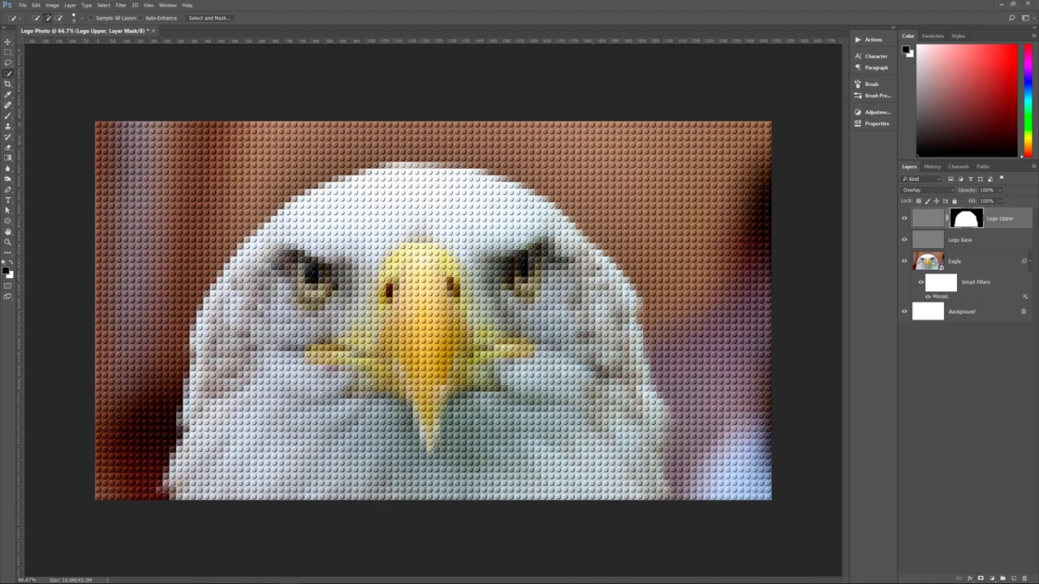
{"action": "left_click", "coordinate": [997, 224]}
Add a white Color Dodge inner shadow to Lego Upper with 85% opacity, 135° angle, 1 px distance and 4 px size.
{"action": "left_click", "coordinate": [970, 579]}
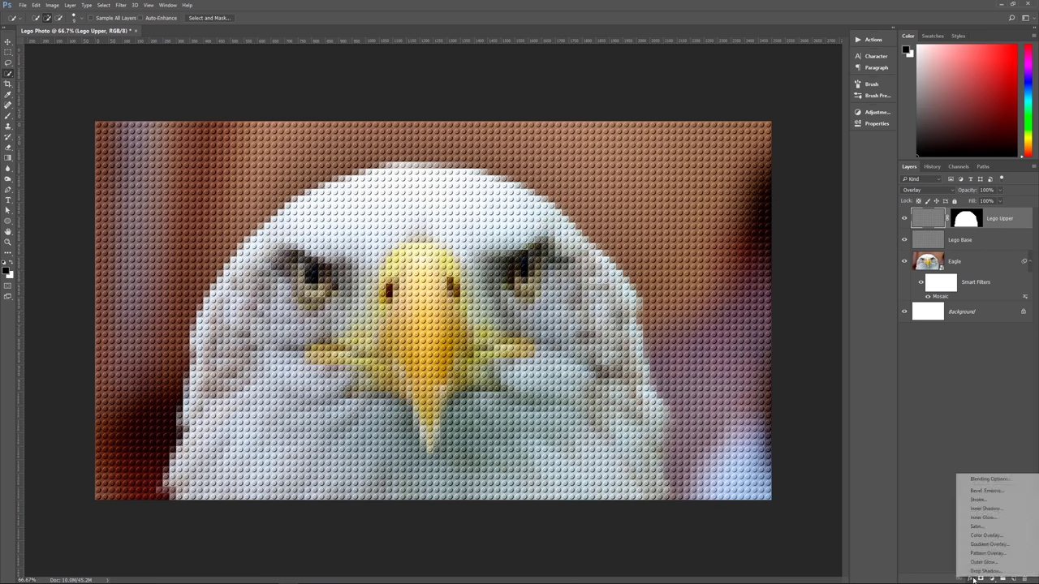
{"action": "left_click", "coordinate": [984, 510]}
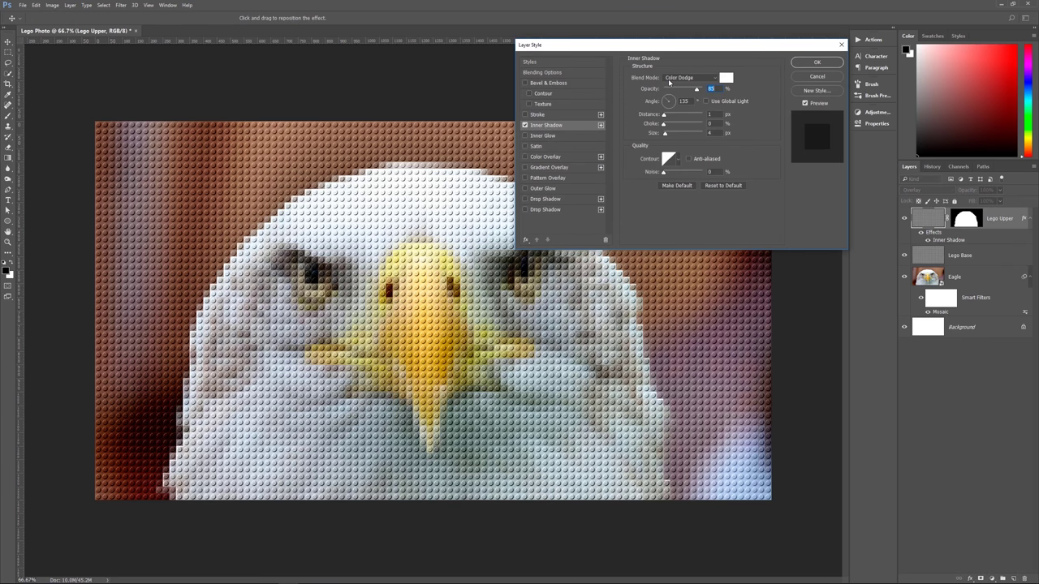
{"action": "left_click", "coordinate": [727, 78]}
{"action": "left_click", "coordinate": [633, 320]}
Add a black Multiply drop shadow to Lego Upper with 75% opacity, 135° angle, 5 px distance and 4 px size.
{"action": "left_click", "coordinate": [576, 202]}
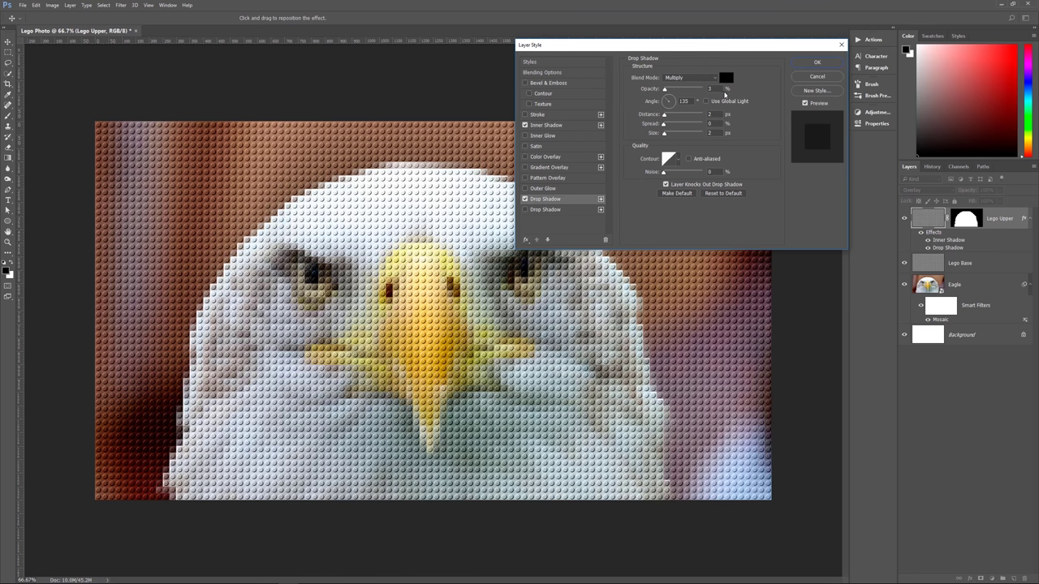
{"action": "left_click", "coordinate": [723, 93]}
{"action": "type", "text": "75"}
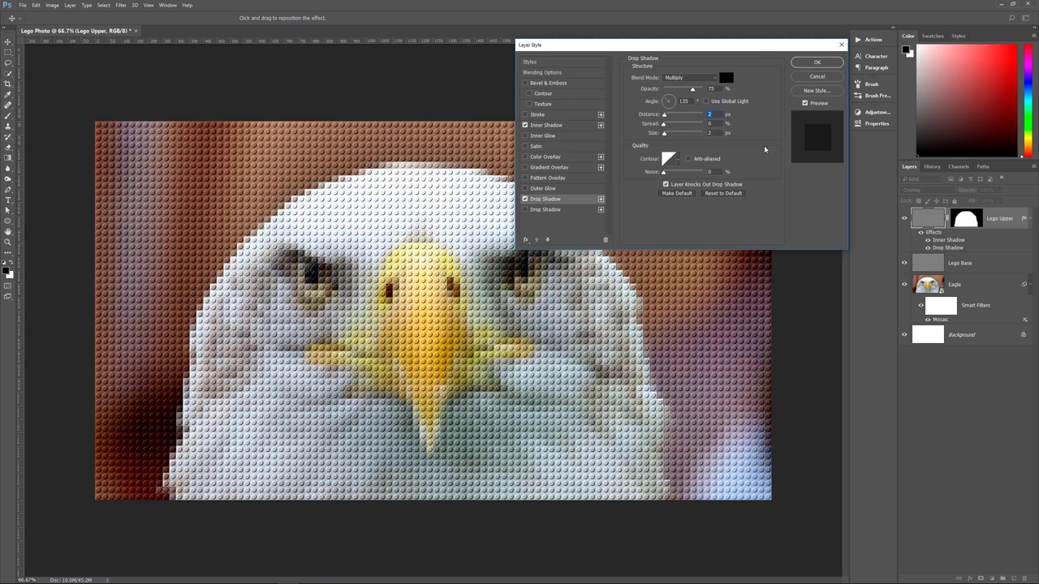
{"action": "type", "text": "5"}
{"action": "type", "text": "4"}
Add a second black Multiply drop shadow with 60% opacity, 13 px distance and 8 px size, and collapse Lego Upper's effects list.
{"action": "left_click", "coordinate": [574, 210]}
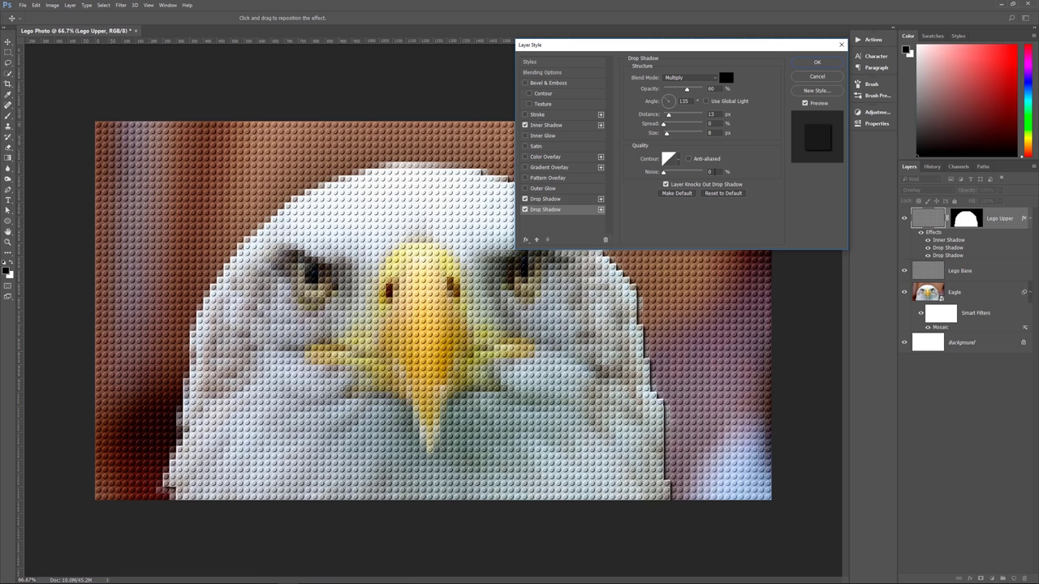
{"action": "left_click", "coordinate": [827, 63]}
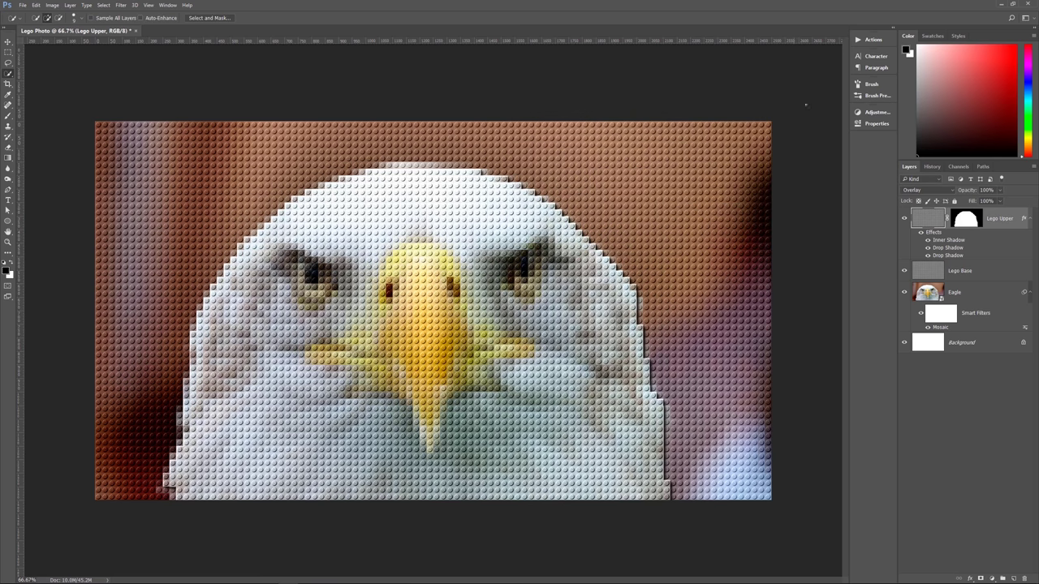
{"action": "left_click", "coordinate": [1030, 218]}
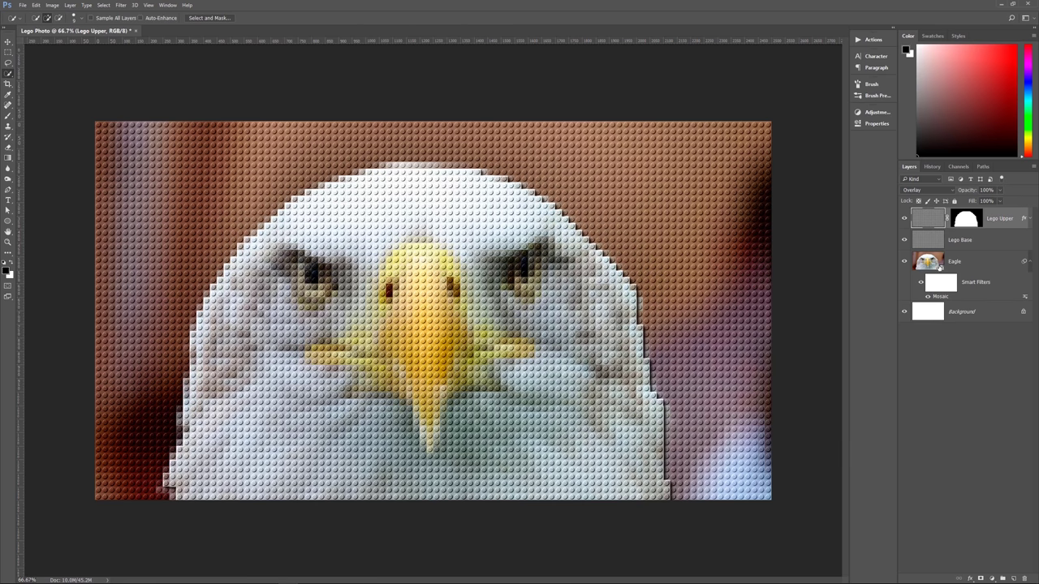
Compare the Eagle layer with and without its Mosaic smart filter, leaving the filter switched on.
{"action": "left_click", "coordinate": [979, 268]}
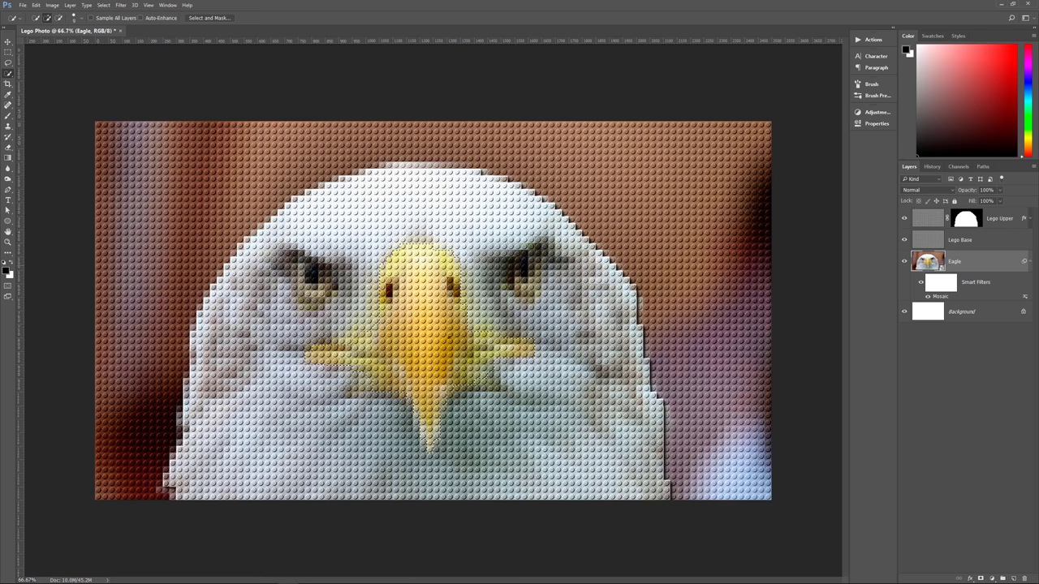
{"action": "left_click", "coordinate": [921, 282]}
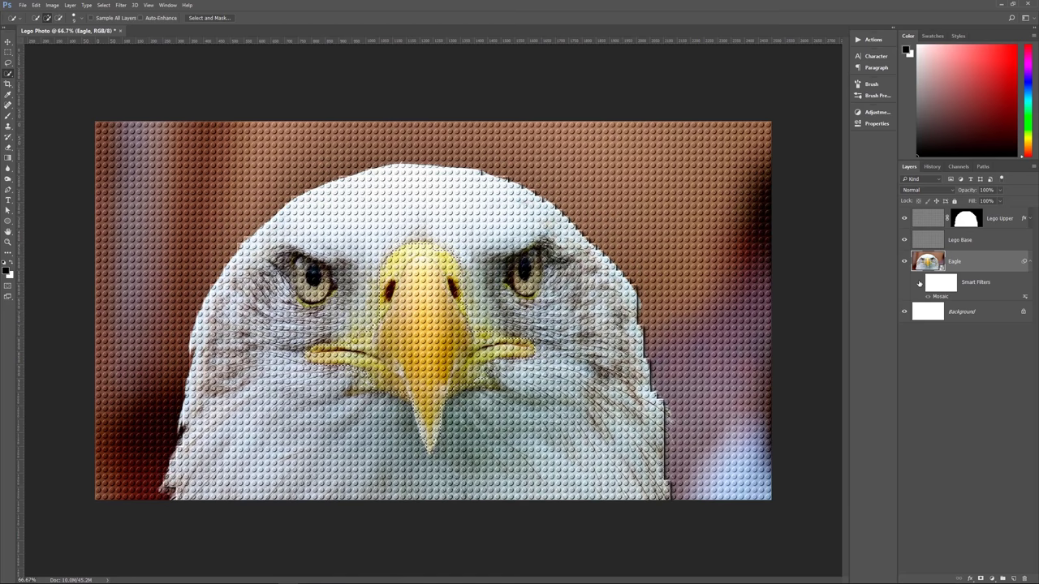
{"action": "left_click", "coordinate": [921, 282]}
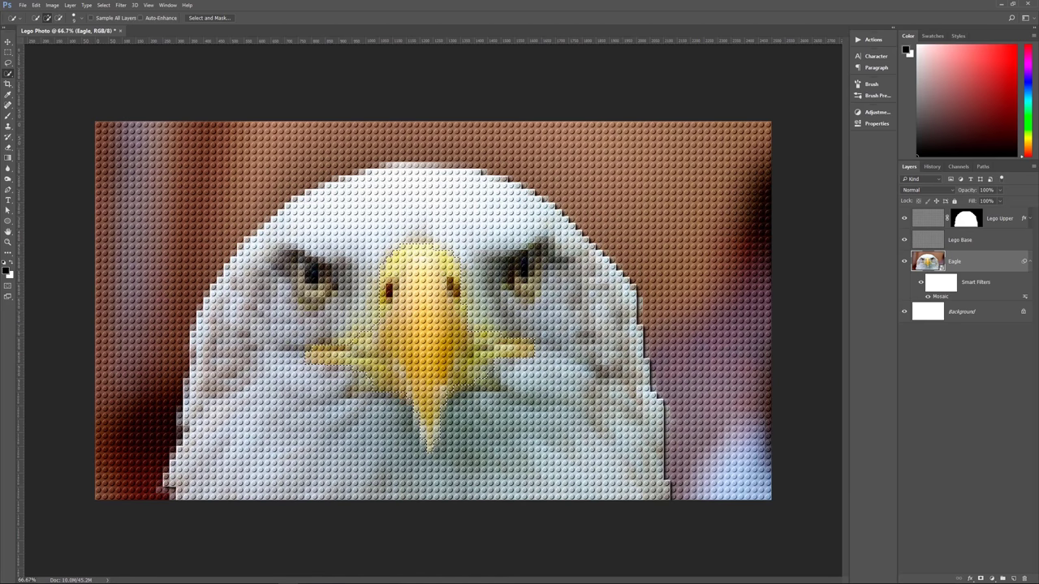
Duplicate the Lego Upper layer and rename the copy as Beak.
{"action": "left_click", "coordinate": [986, 218]}
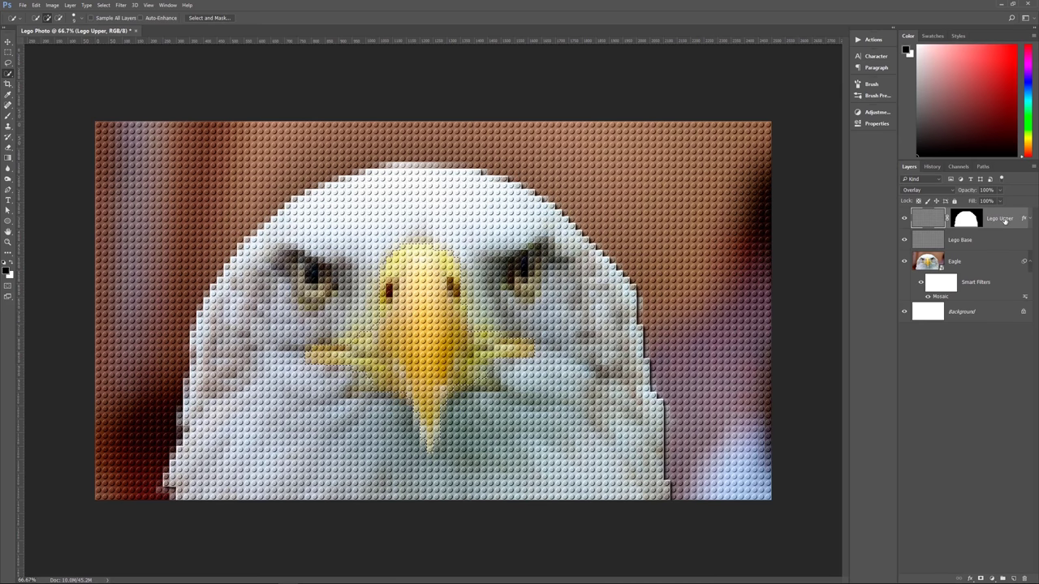
{"action": "key", "text": "ctrl+j"}
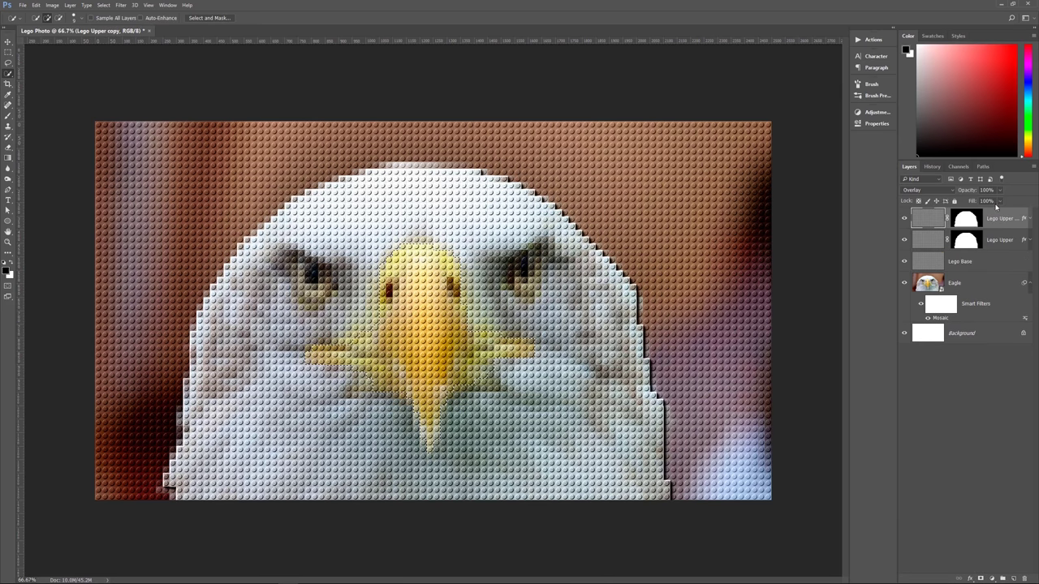
{"action": "double_click", "coordinate": [1001, 218]}
{"action": "type", "text": "B"}
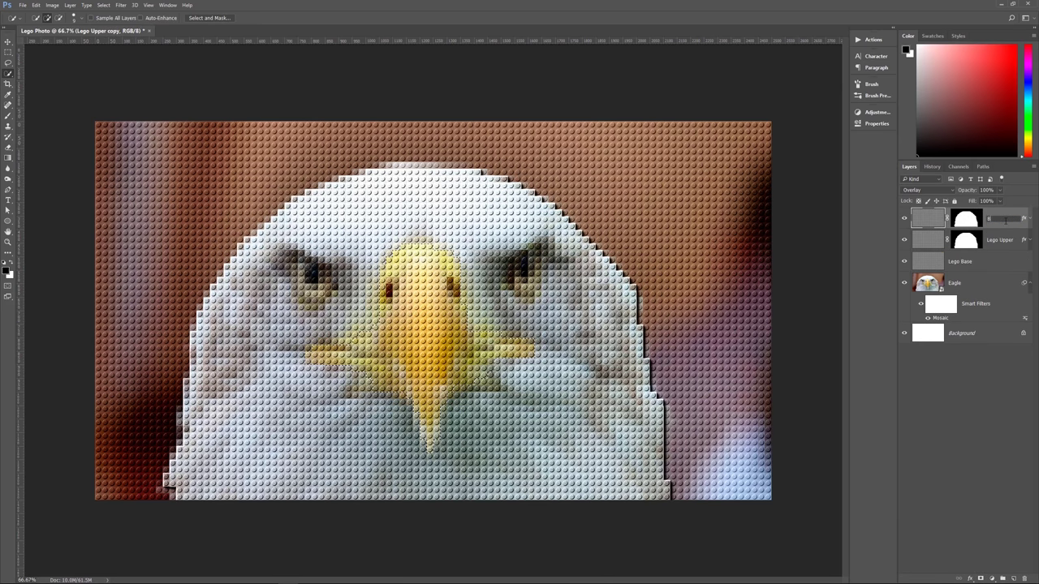
{"action": "type", "text": "as"}
{"action": "type", "text": "k"}
{"action": "key", "text": "Return"}
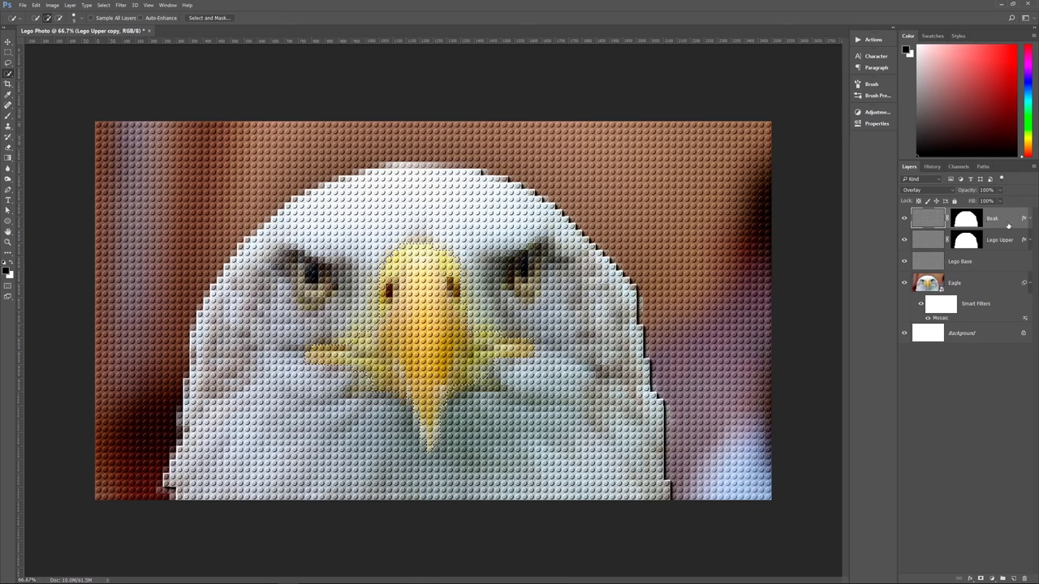
Delete the Beak layer's copied mask without applying it, and add a new mask from the beak selection.
{"action": "left_click", "coordinate": [978, 224]}
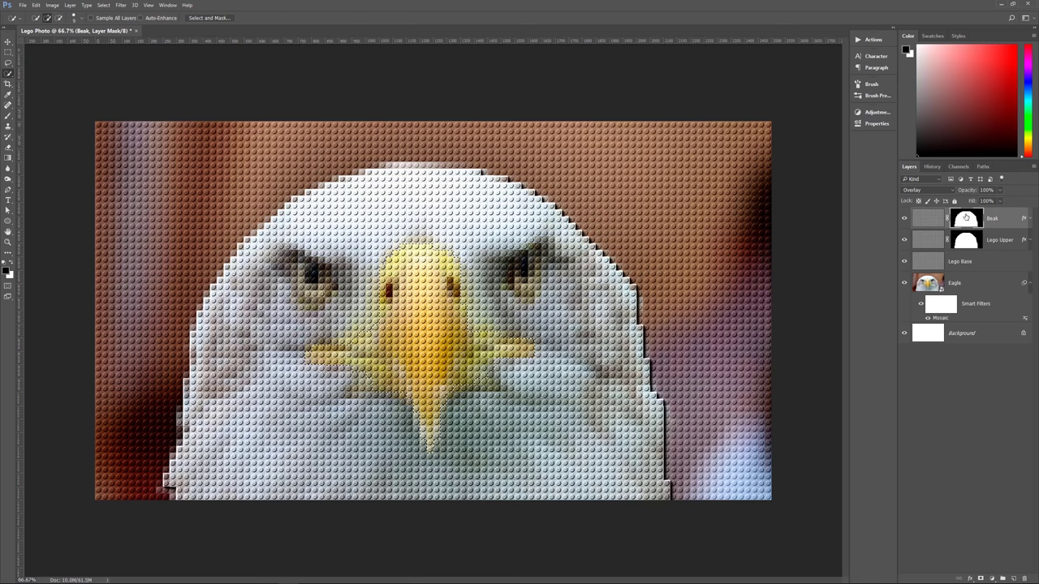
{"action": "left_click_drag", "start_coordinate": [966, 218], "coordinate": [1023, 579]}
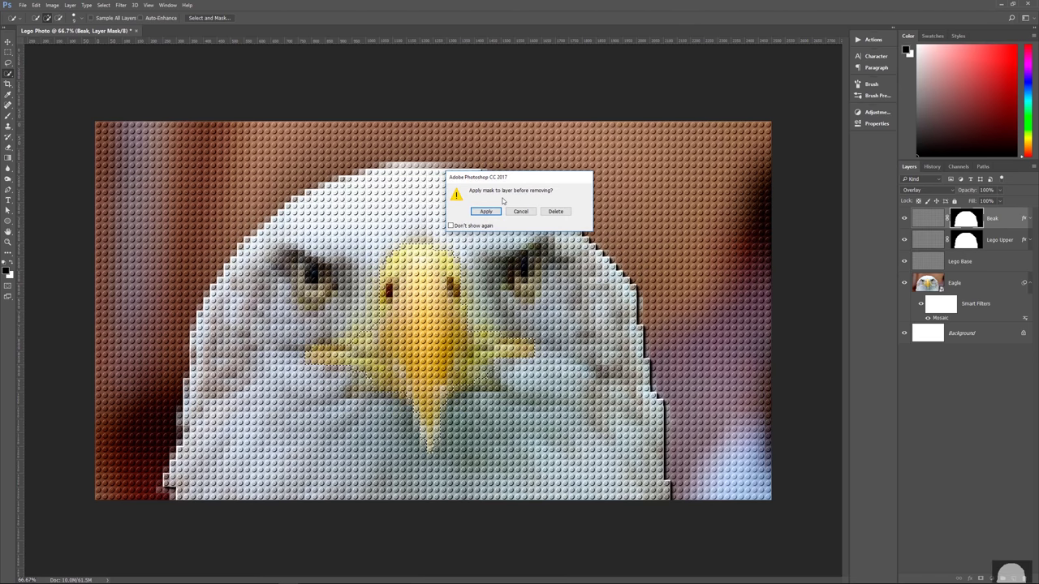
{"action": "left_click", "coordinate": [555, 212]}
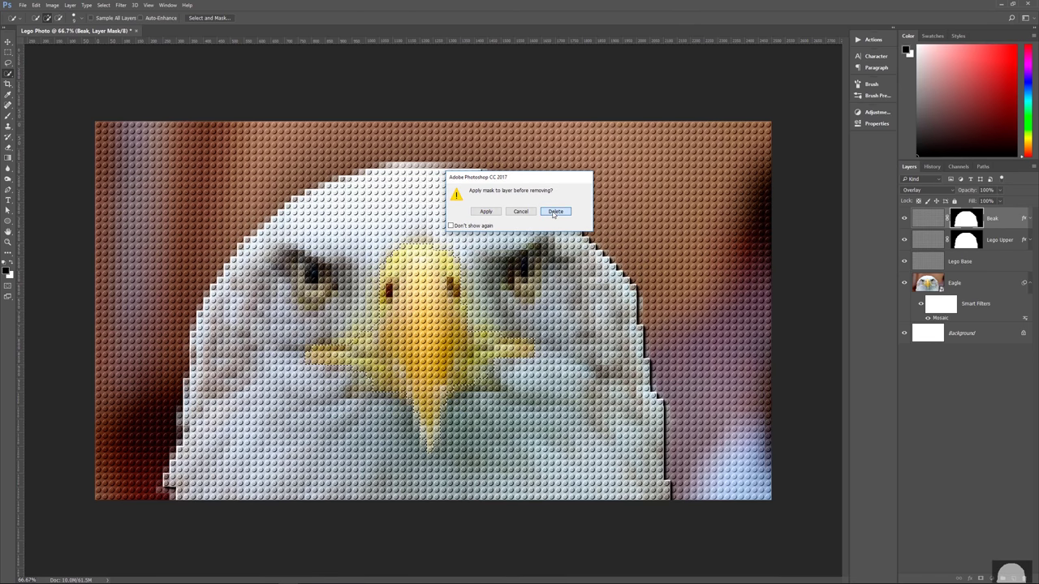
{"action": "left_click", "coordinate": [555, 212]}
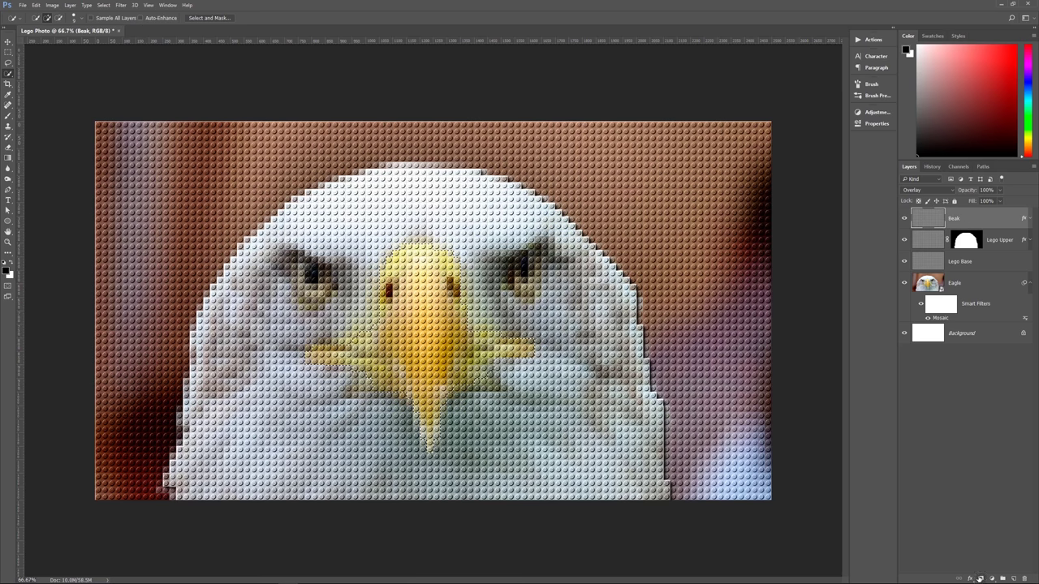
{"action": "left_click", "coordinate": [981, 579]}
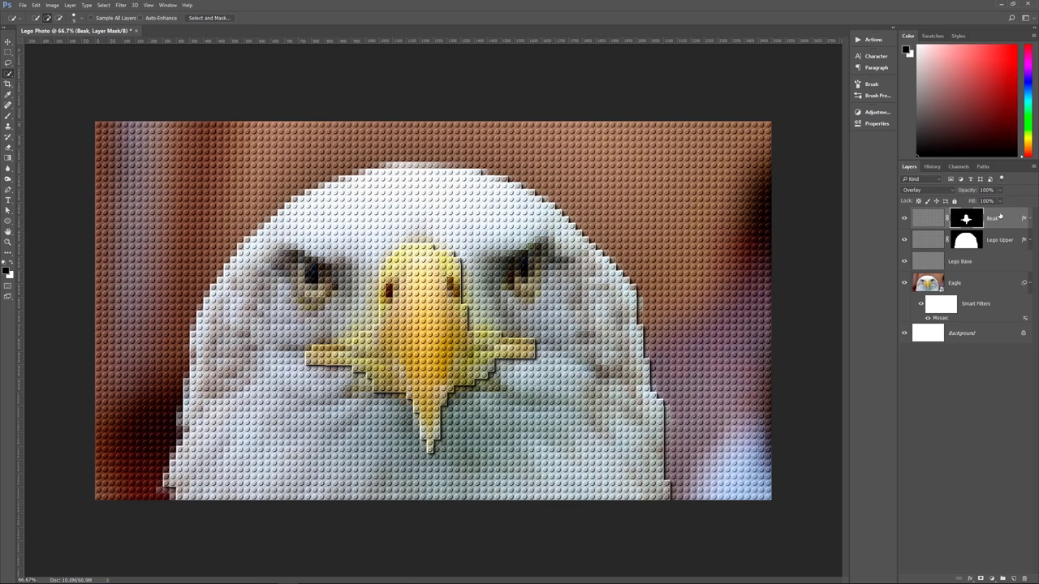
Add a Hue/Saturation adjustment directly above the Eagle layer with Saturation 20 and Lightness 8.
{"action": "left_click", "coordinate": [990, 284]}
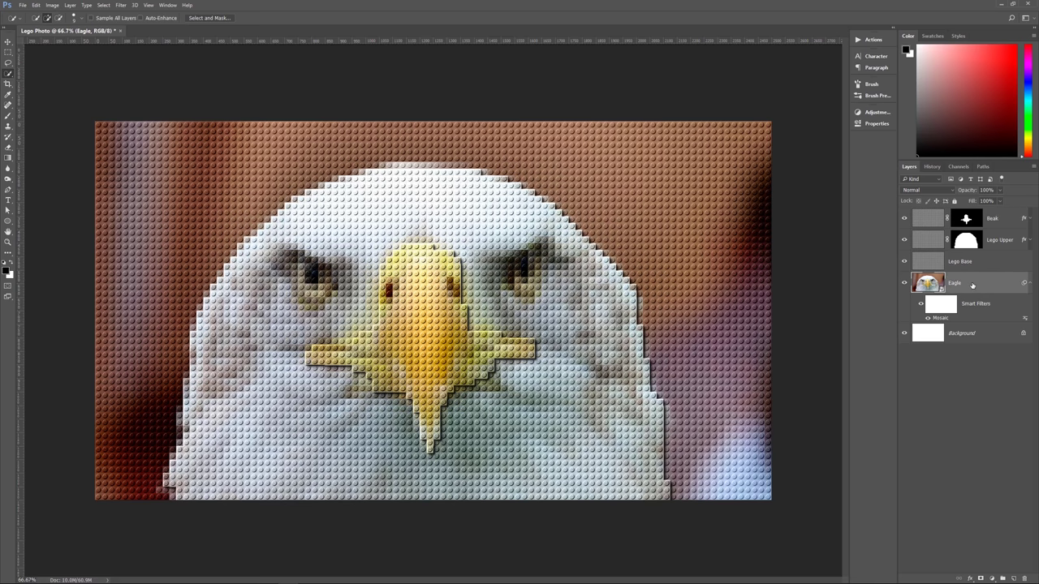
{"action": "left_click", "coordinate": [992, 579]}
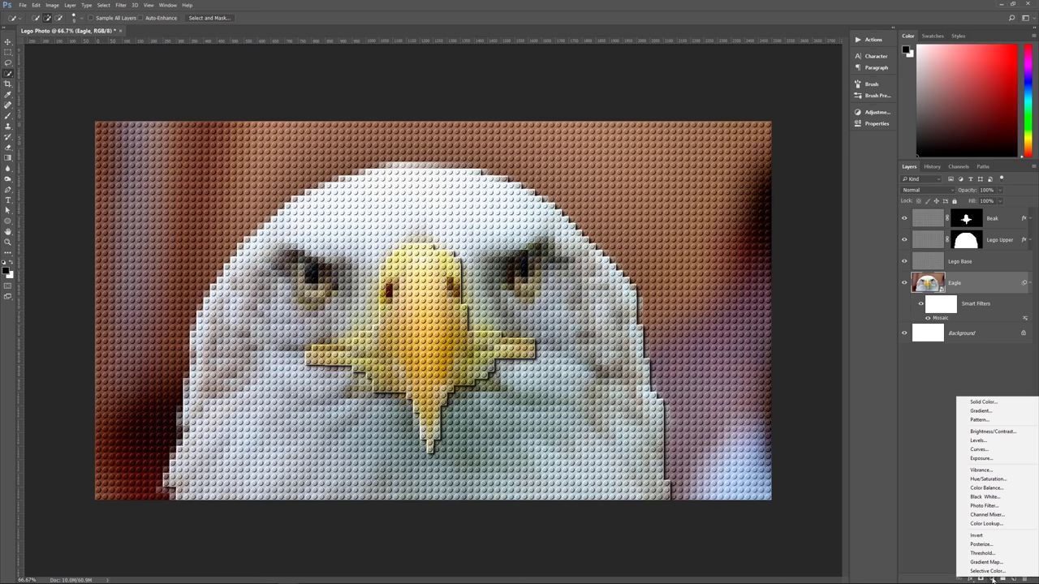
{"action": "left_click", "coordinate": [988, 479]}
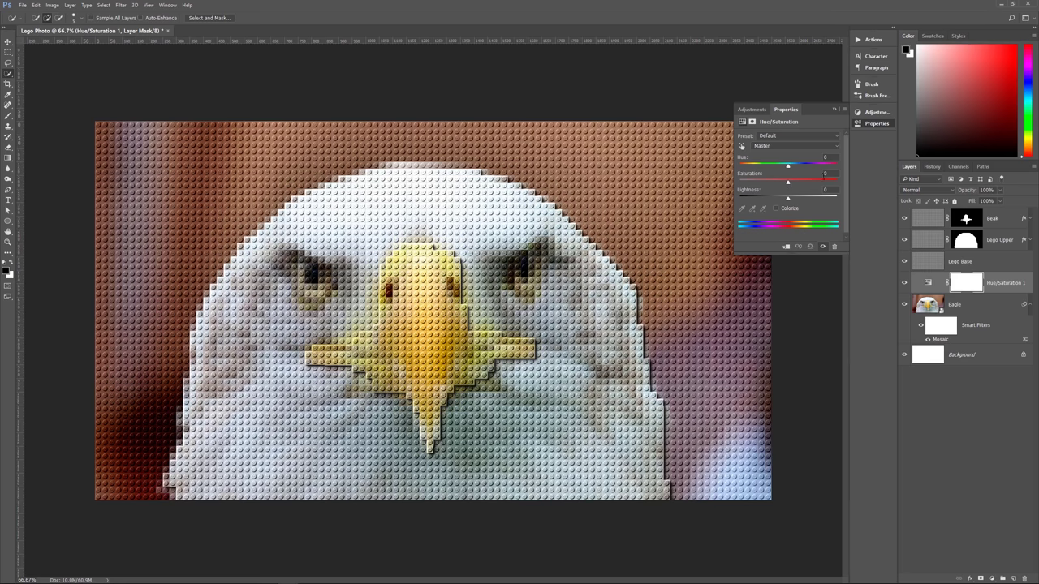
{"action": "left_click", "coordinate": [824, 174]}
{"action": "type", "text": "20"}
{"action": "key", "text": "Tab"}
{"action": "type", "text": "8"}
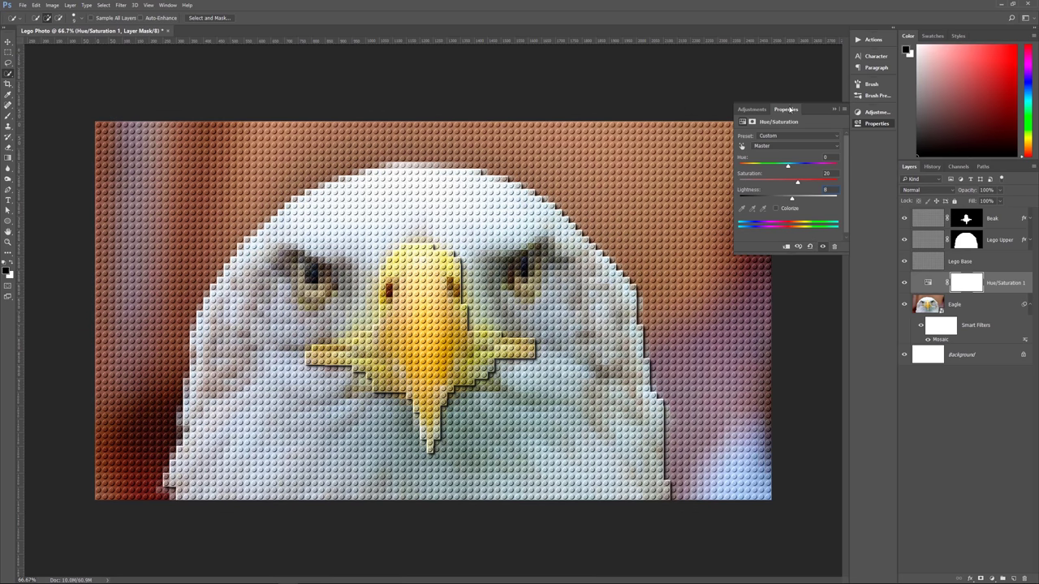
{"action": "left_click", "coordinate": [834, 109]}
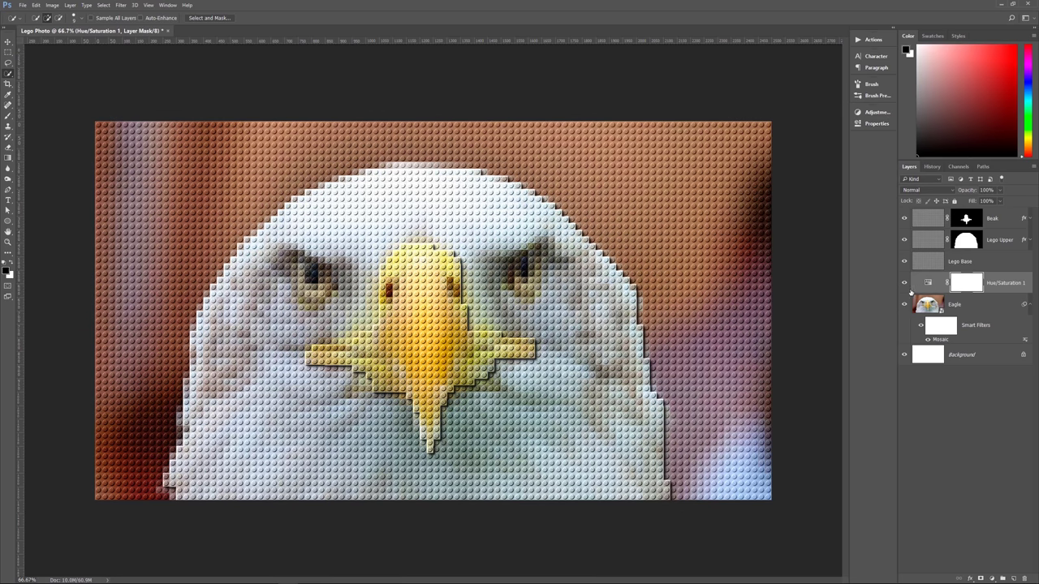
Compare the image with and without the Hue/Saturation adjustment, leaving the adjustment visible.
{"action": "left_click", "coordinate": [905, 283]}
{"action": "left_click", "coordinate": [905, 283]}
{"action": "left_click", "coordinate": [905, 283]}
{"action": "left_click", "coordinate": [905, 283]}
{"action": "left_click", "coordinate": [906, 283]}
{"action": "left_click", "coordinate": [904, 283]}
Try the Hue/Saturation adjustment above all other layers, and return it to its place directly above the Eagle layer.
{"action": "left_click_drag", "start_coordinate": [1001, 286], "coordinate": [989, 210]}
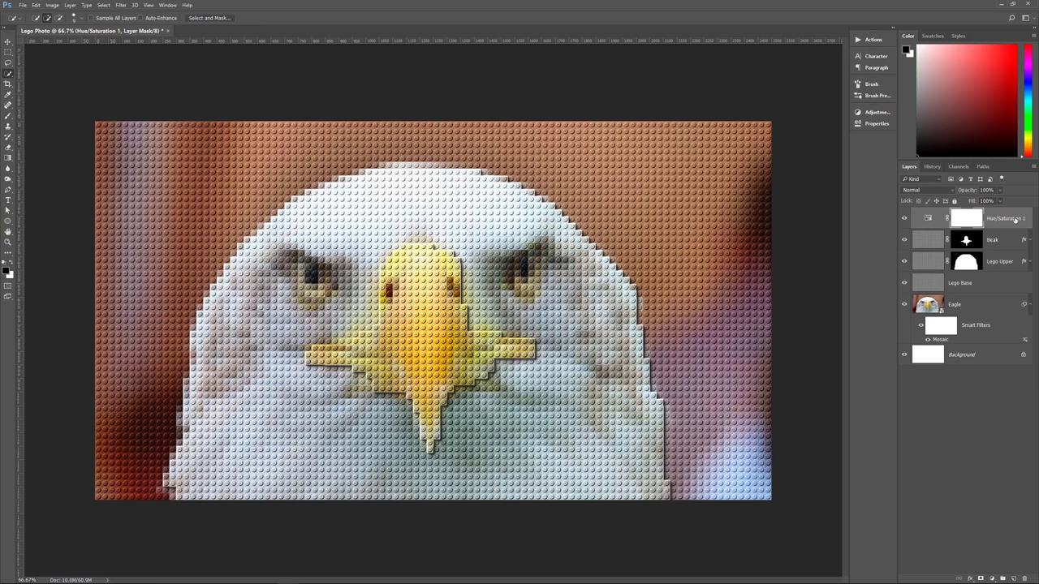
{"action": "left_click_drag", "start_coordinate": [1016, 221], "coordinate": [1004, 292]}
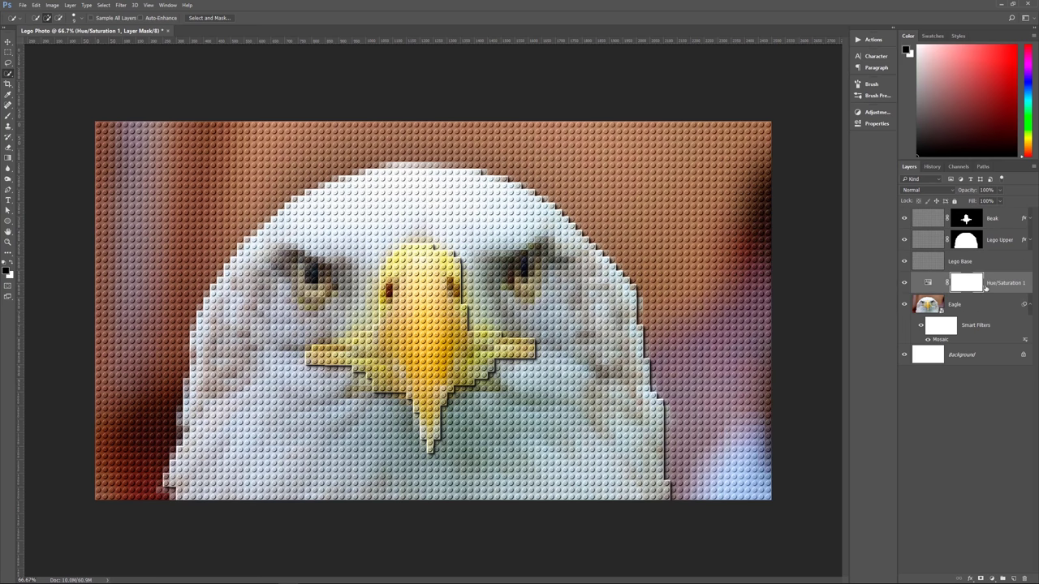
{"action": "left_click", "coordinate": [958, 302]}
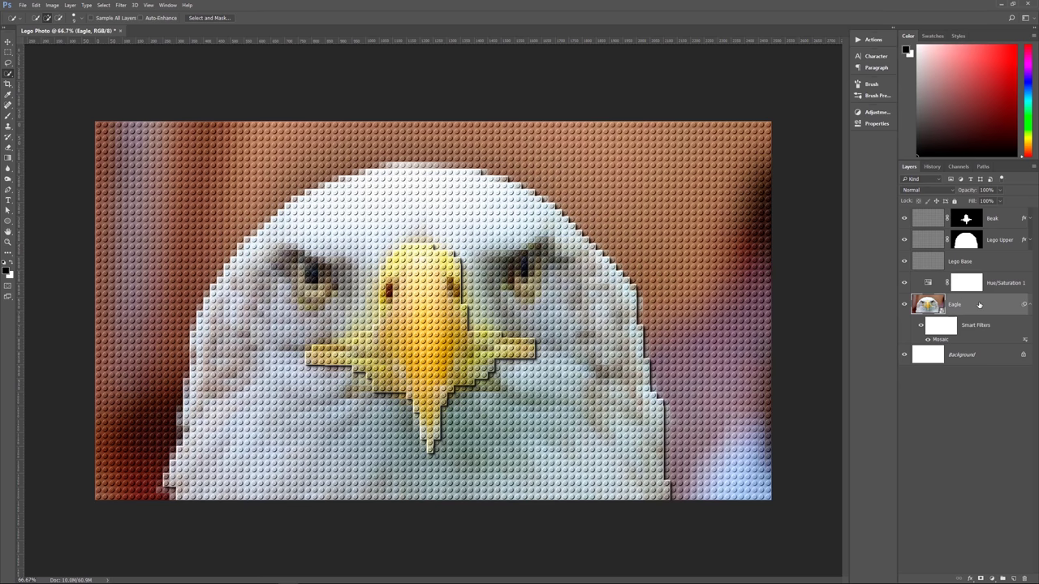
{"action": "left_click", "coordinate": [993, 290]}
{"action": "left_click", "coordinate": [935, 315]}
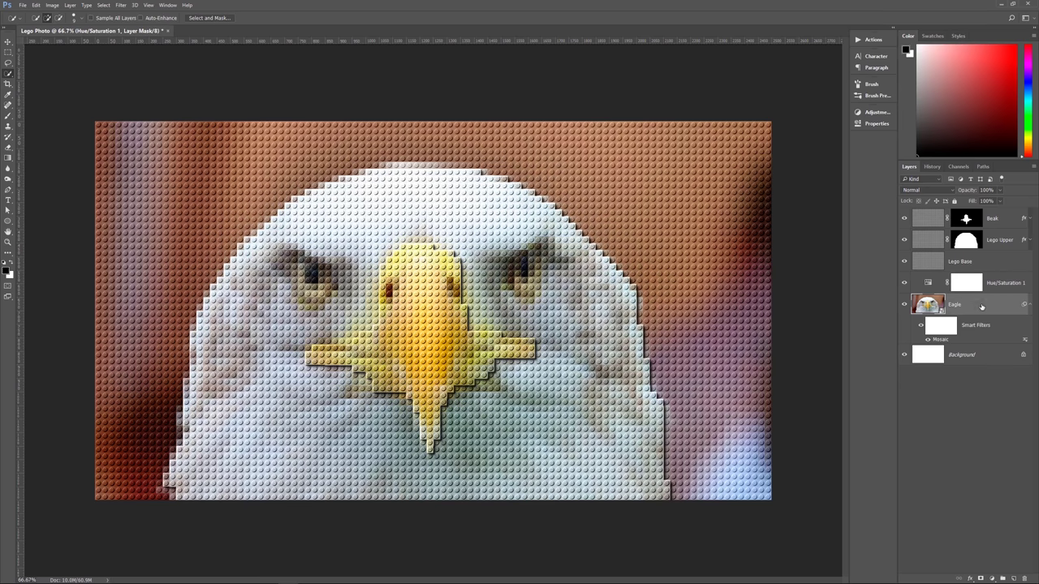